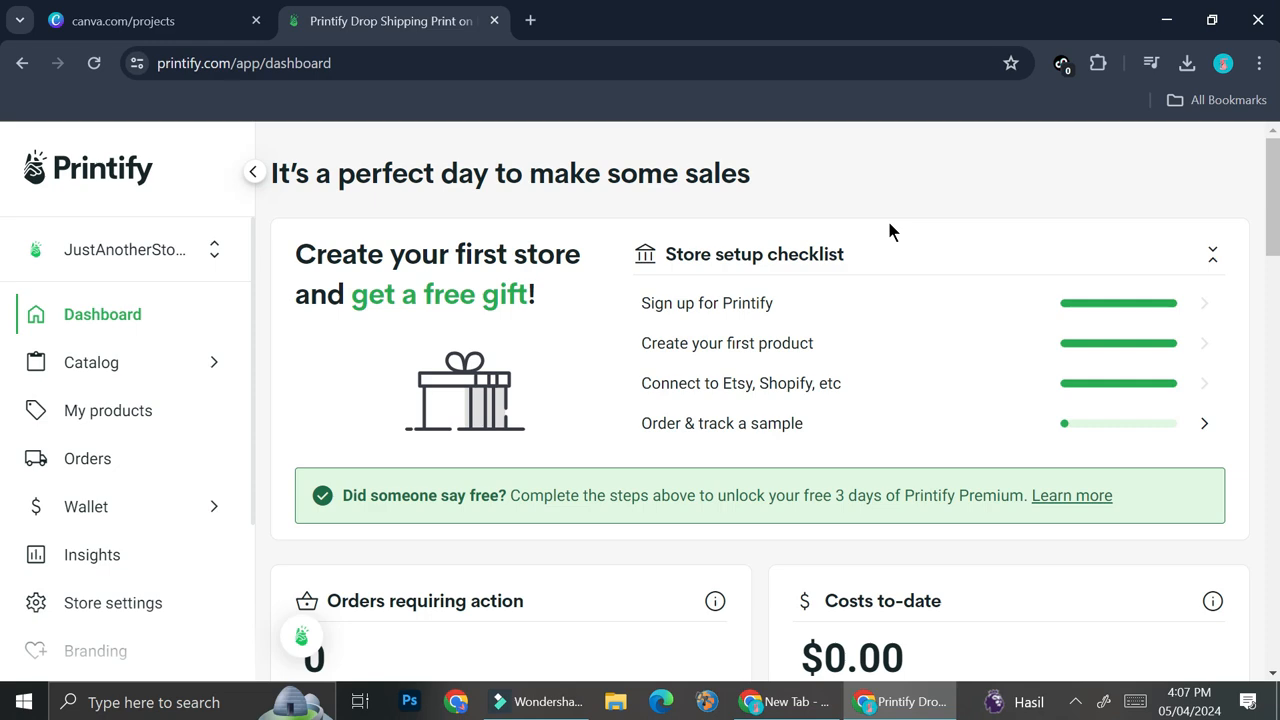
# - Look through the dashboard's setup checklist, order and product cards, bestsellers, and blog, how-to and webinar sections
pyautogui.scroll(-6, 889, 231)
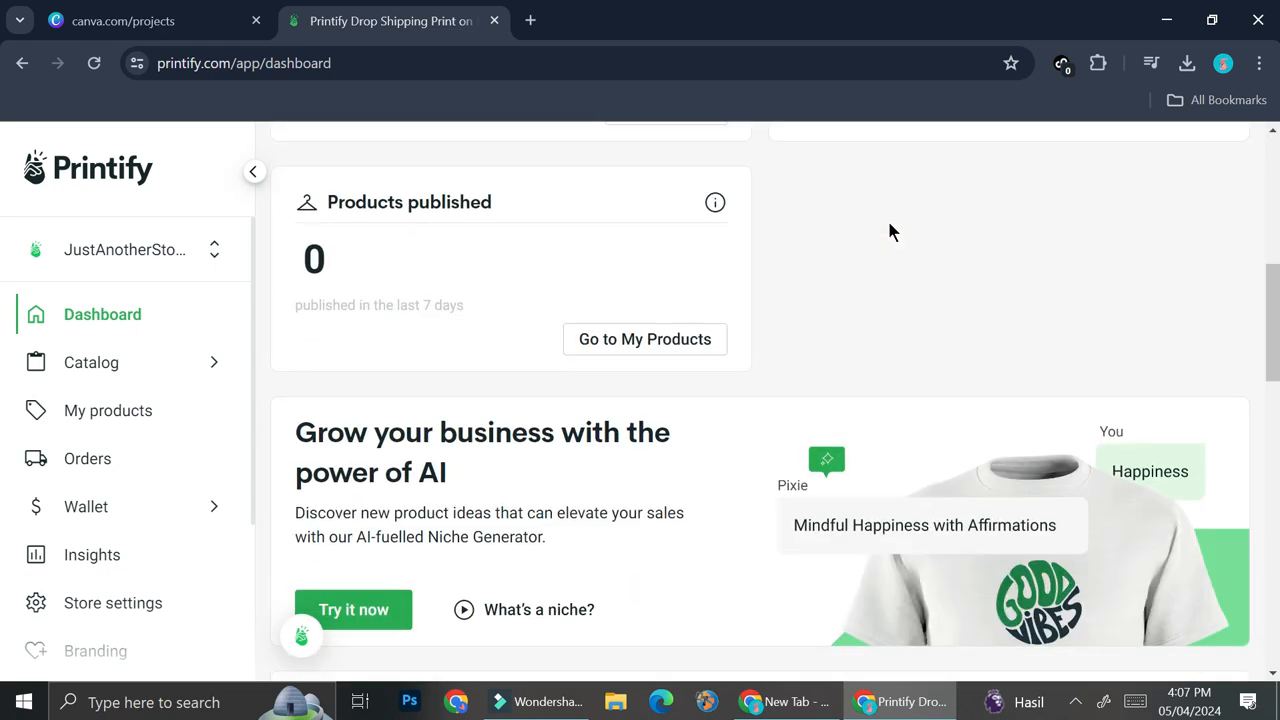
pyautogui.scroll(5, 889, 232)
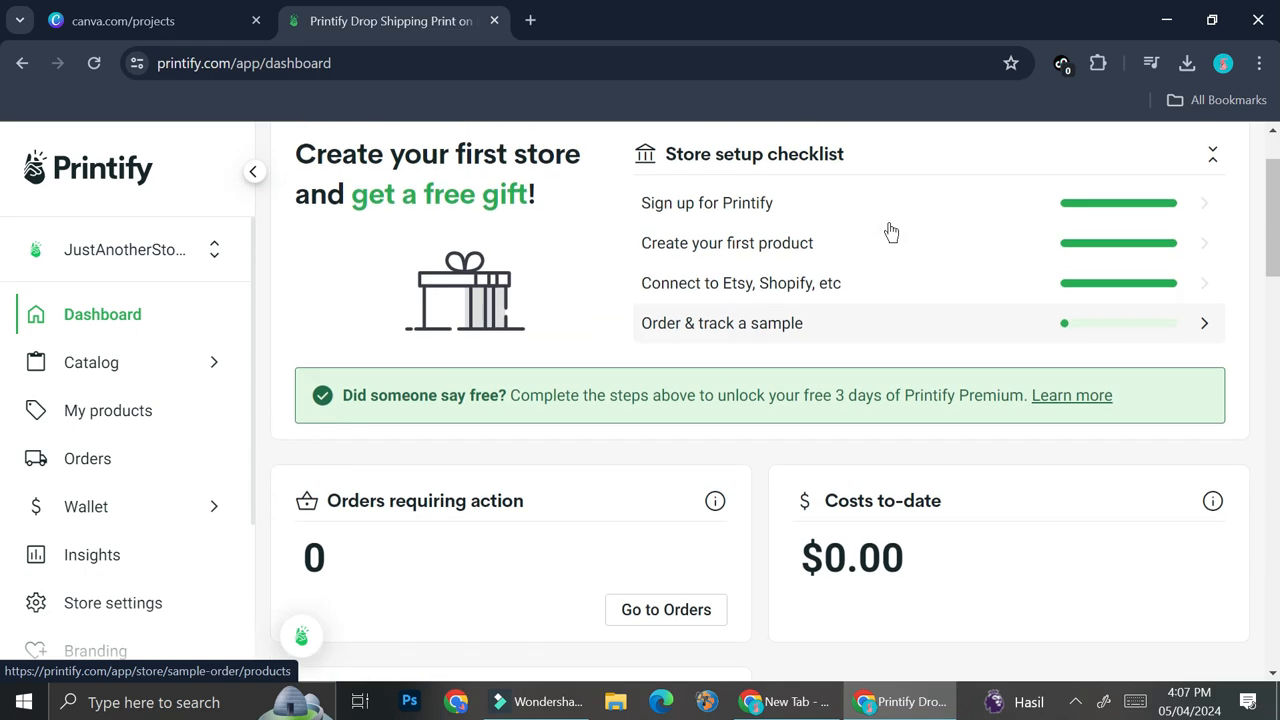
pyautogui.scroll(1, 889, 231)
pyautogui.scroll(-3, 889, 231)
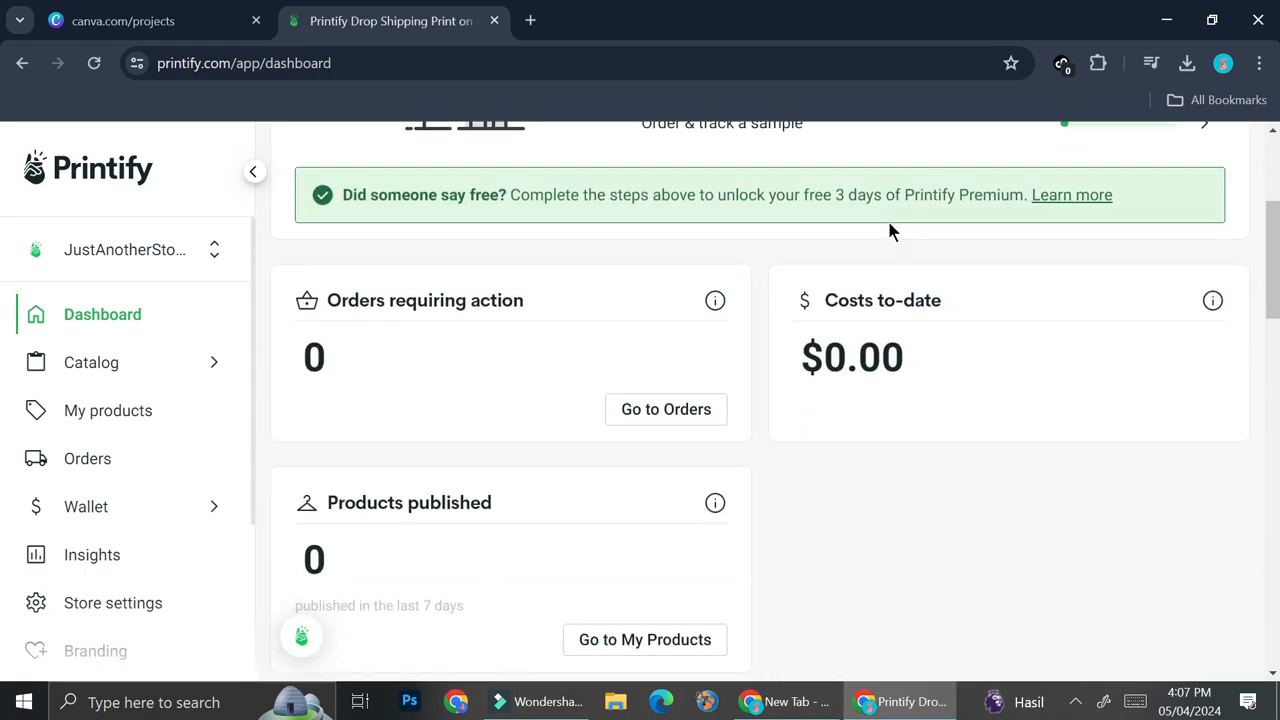
pyautogui.scroll(-7, 889, 231)
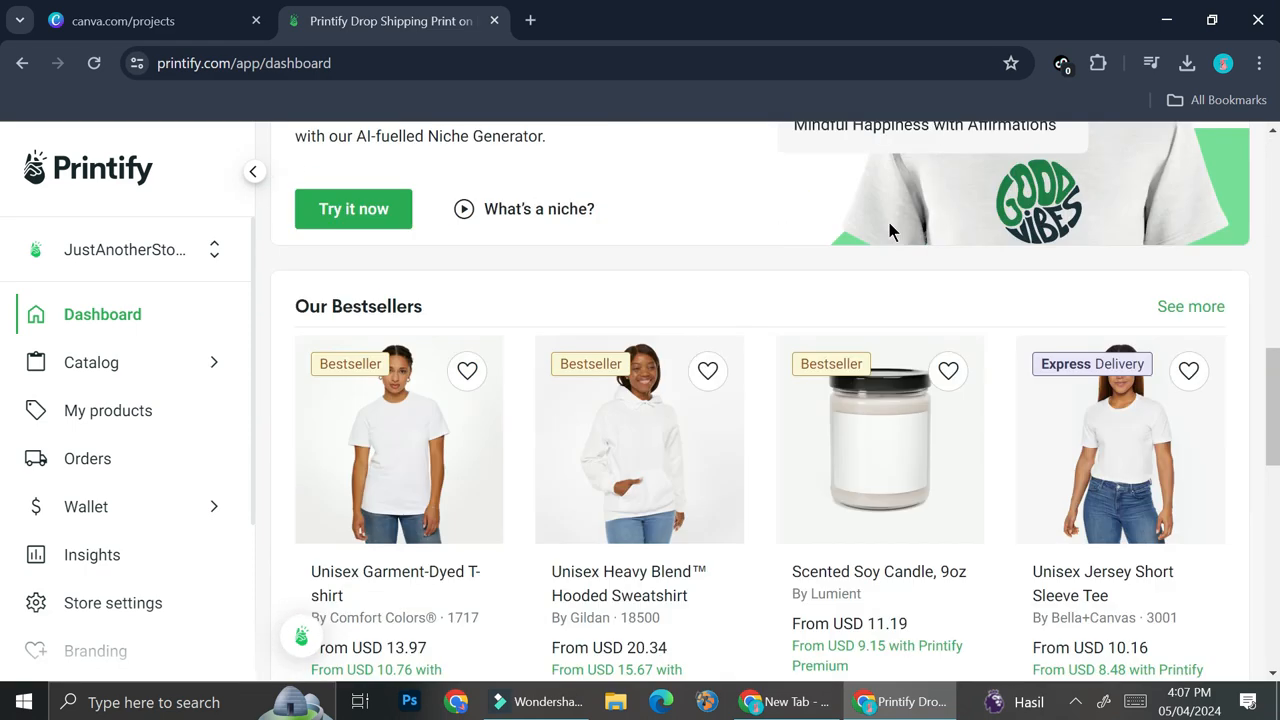
pyautogui.scroll(-1, 889, 231)
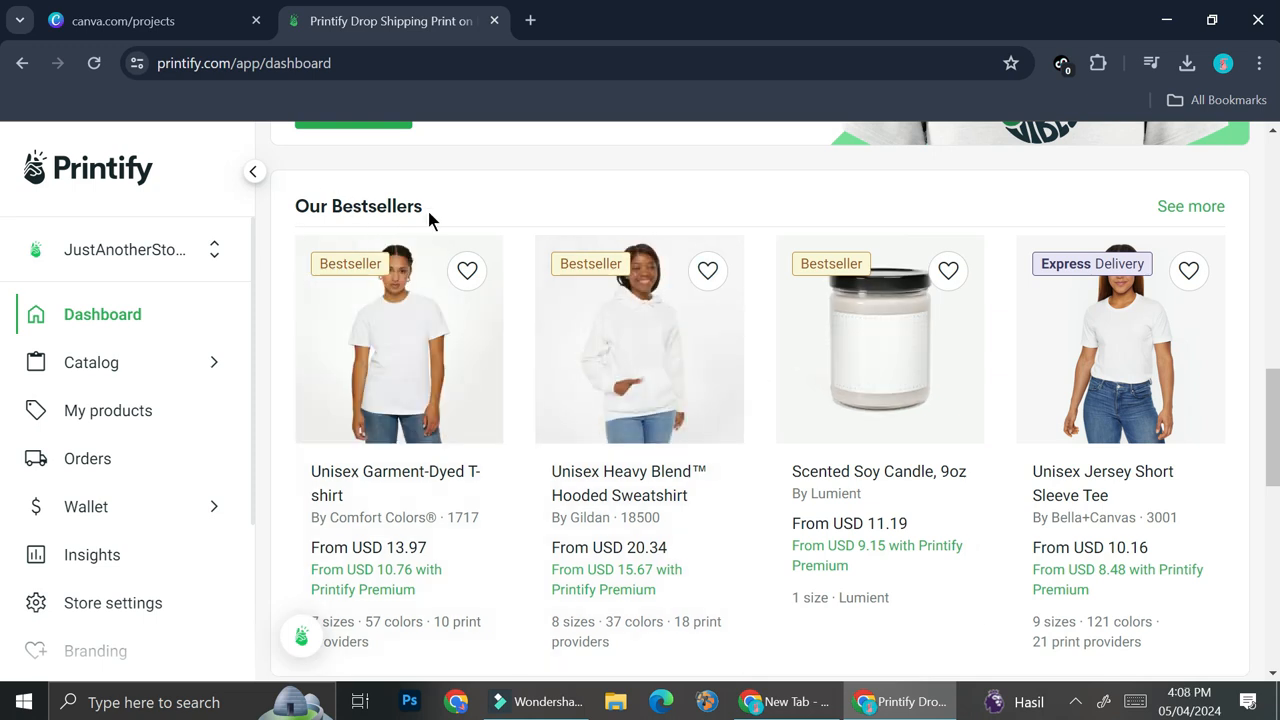
pyautogui.scroll(-1, 428, 212)
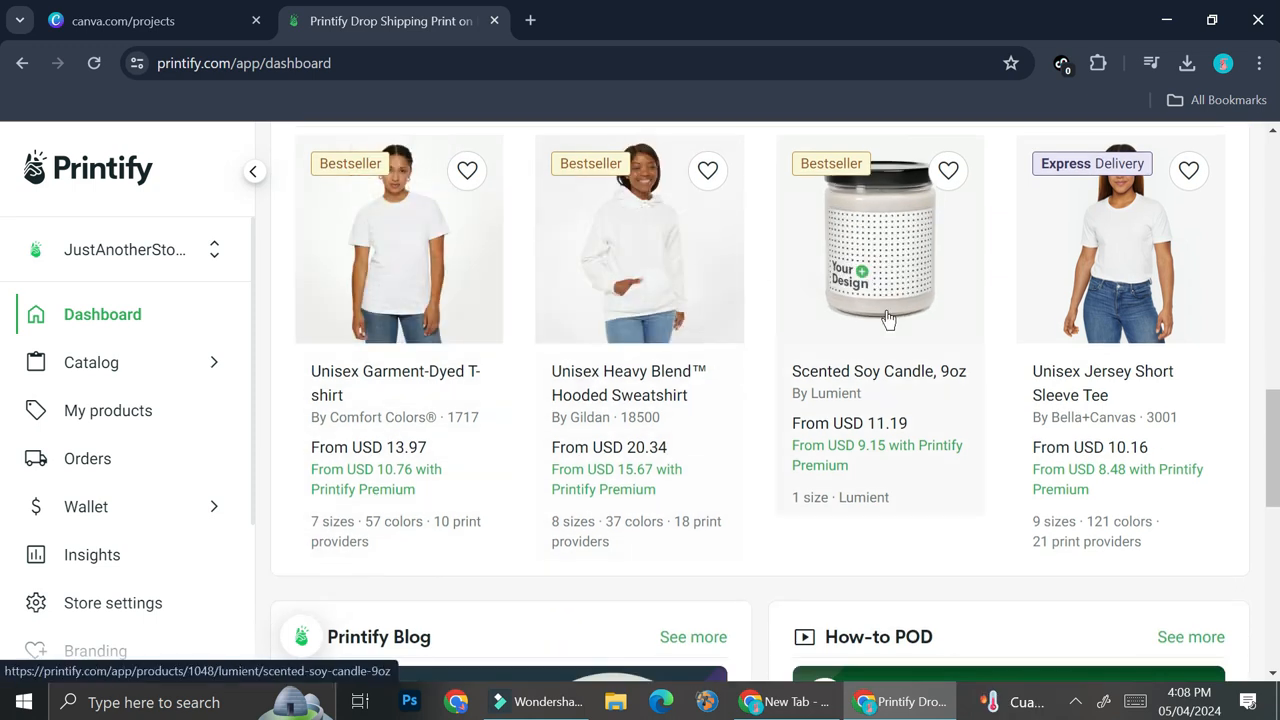
pyautogui.scroll(-3, 1025, 258)
pyautogui.scroll(2, 1025, 258)
pyautogui.scroll(-6, 667, 262)
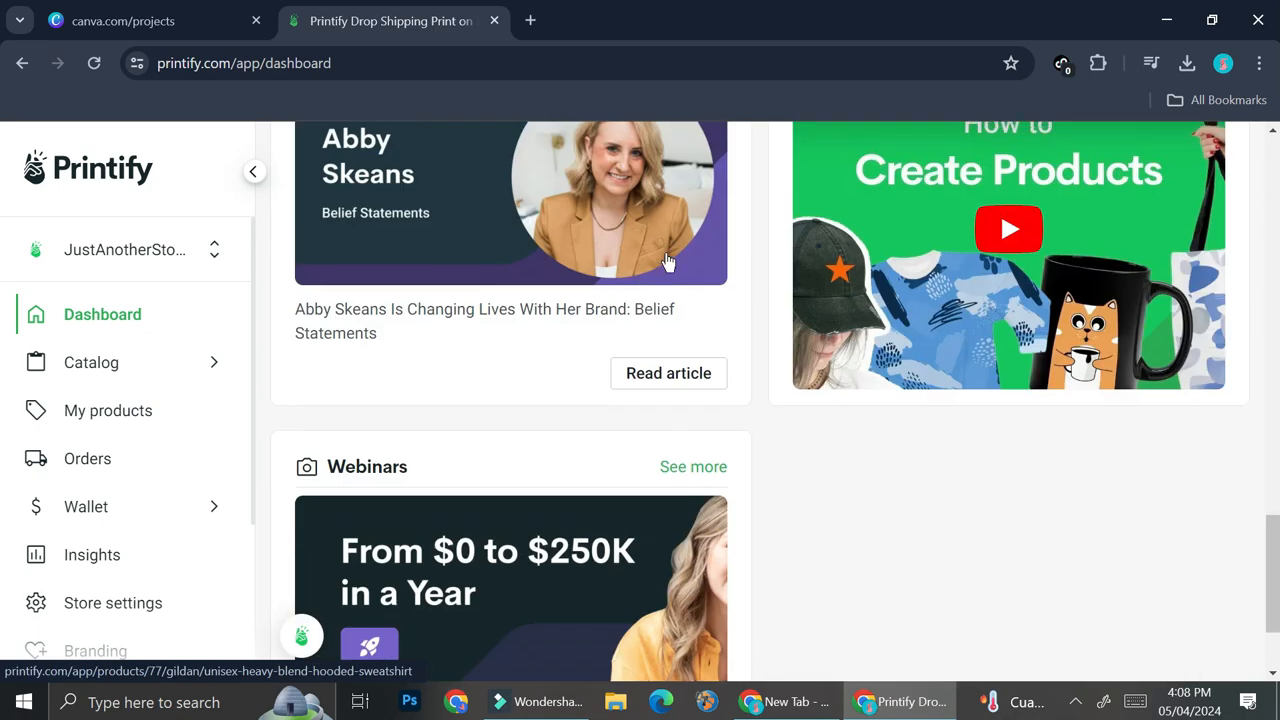
pyautogui.scroll(4, 668, 262)
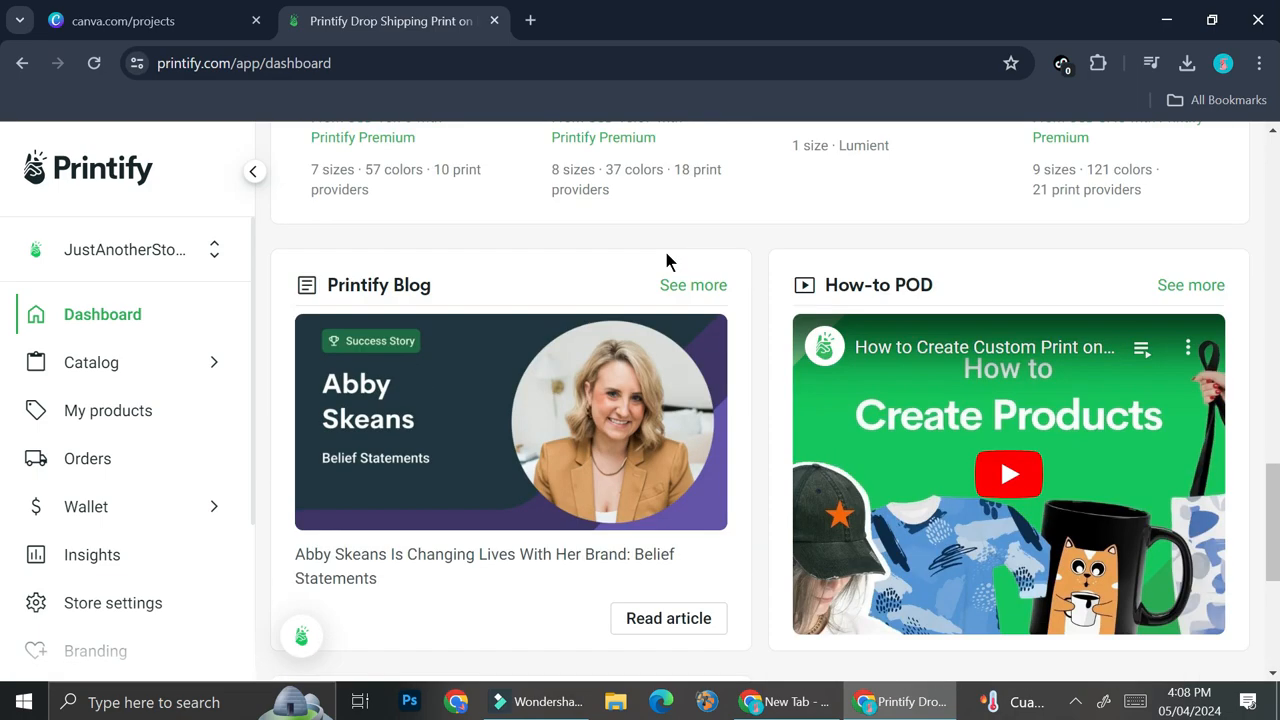
pyautogui.scroll(5, 666, 260)
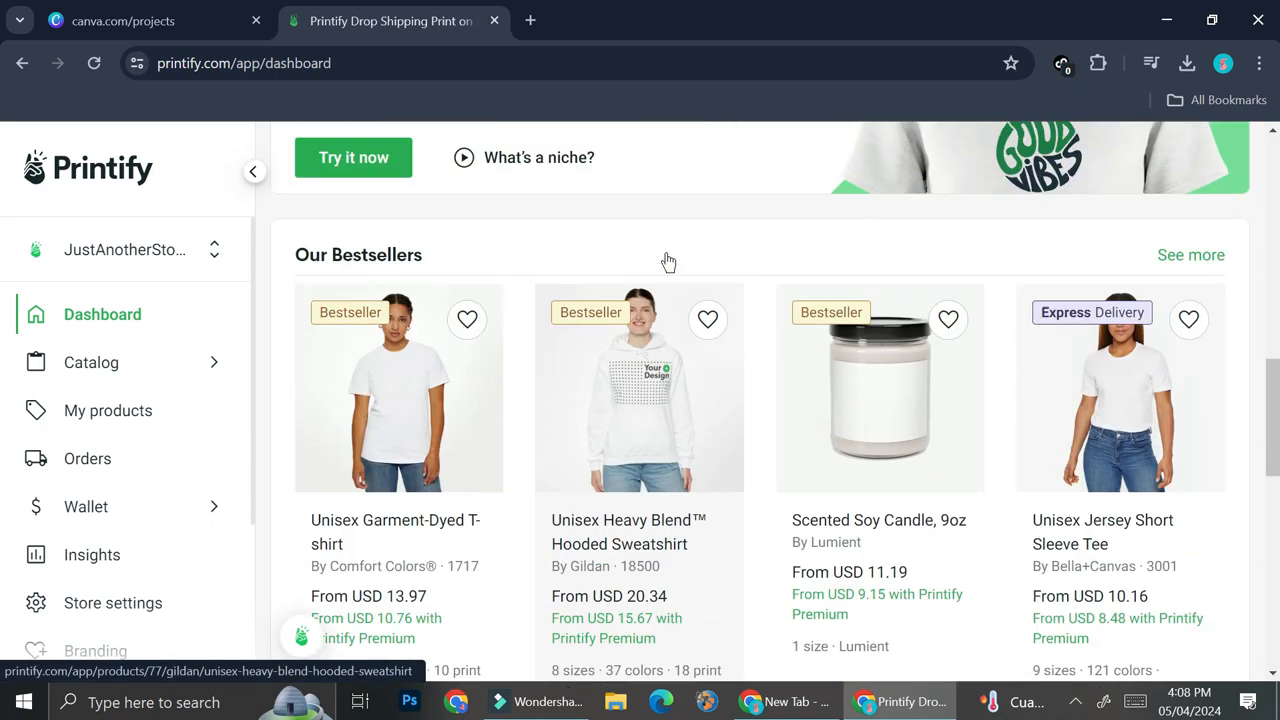
# - Open more products from the bestsellers section and choose the Wall decor category
pyautogui.click(1174, 262)
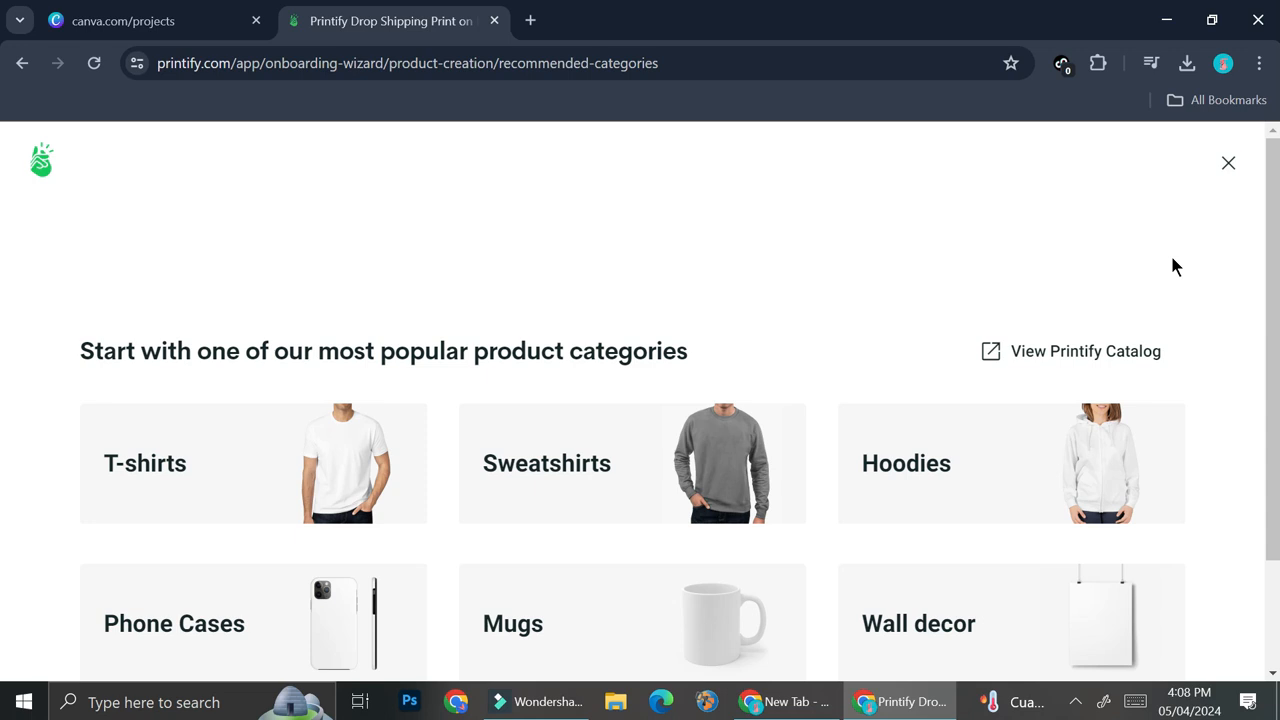
pyautogui.scroll(-2, 963, 277)
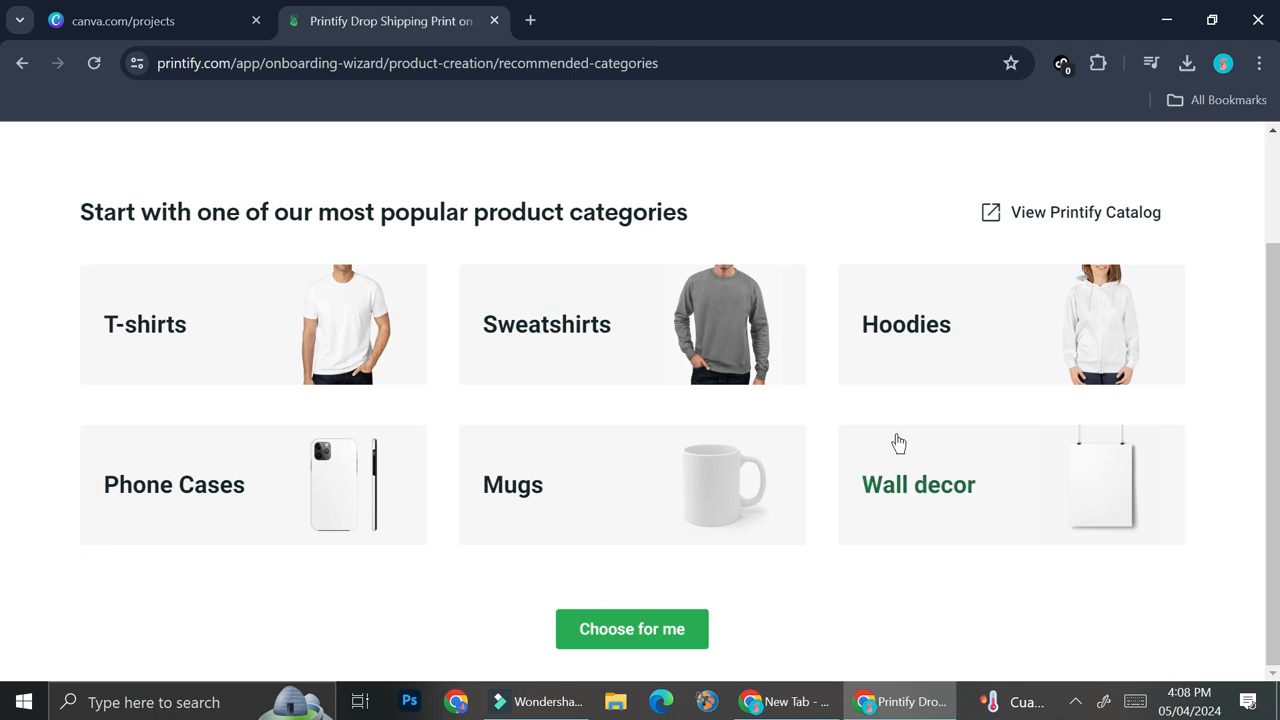
pyautogui.click(914, 480)
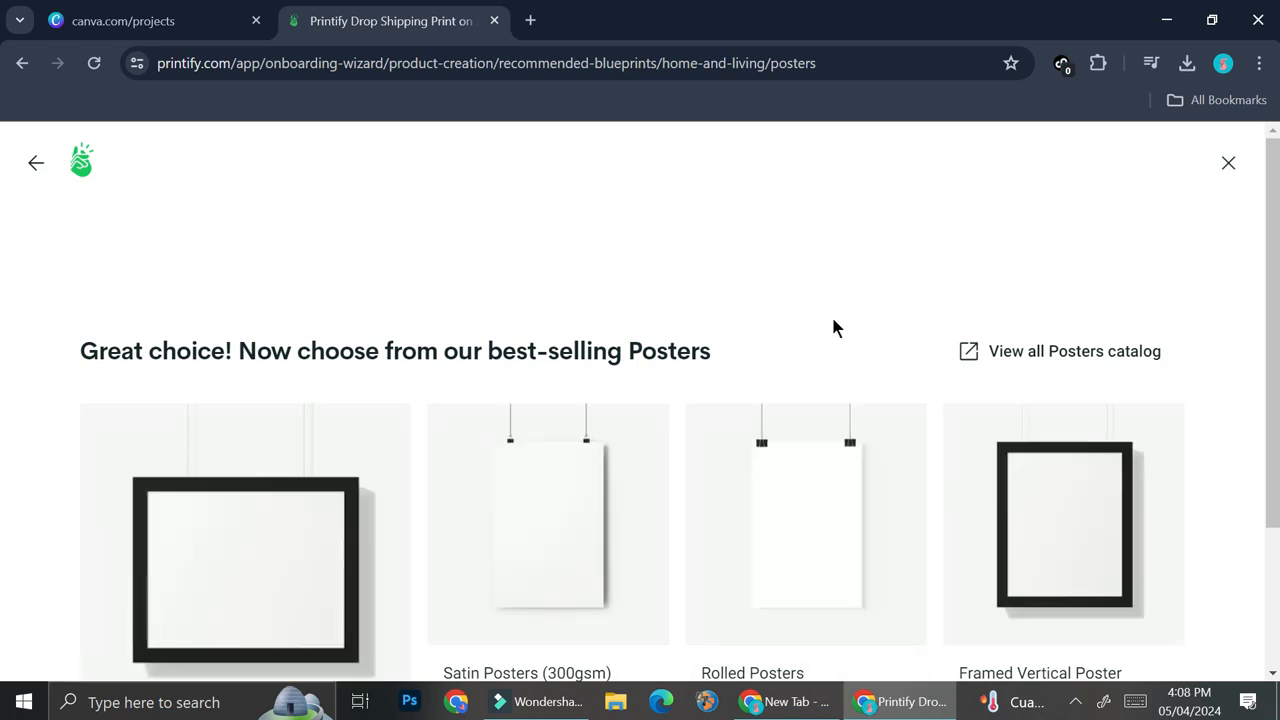
# - Look over the best-selling posters and open the Framed Vertical Poster product
pyautogui.scroll(-1, 834, 322)
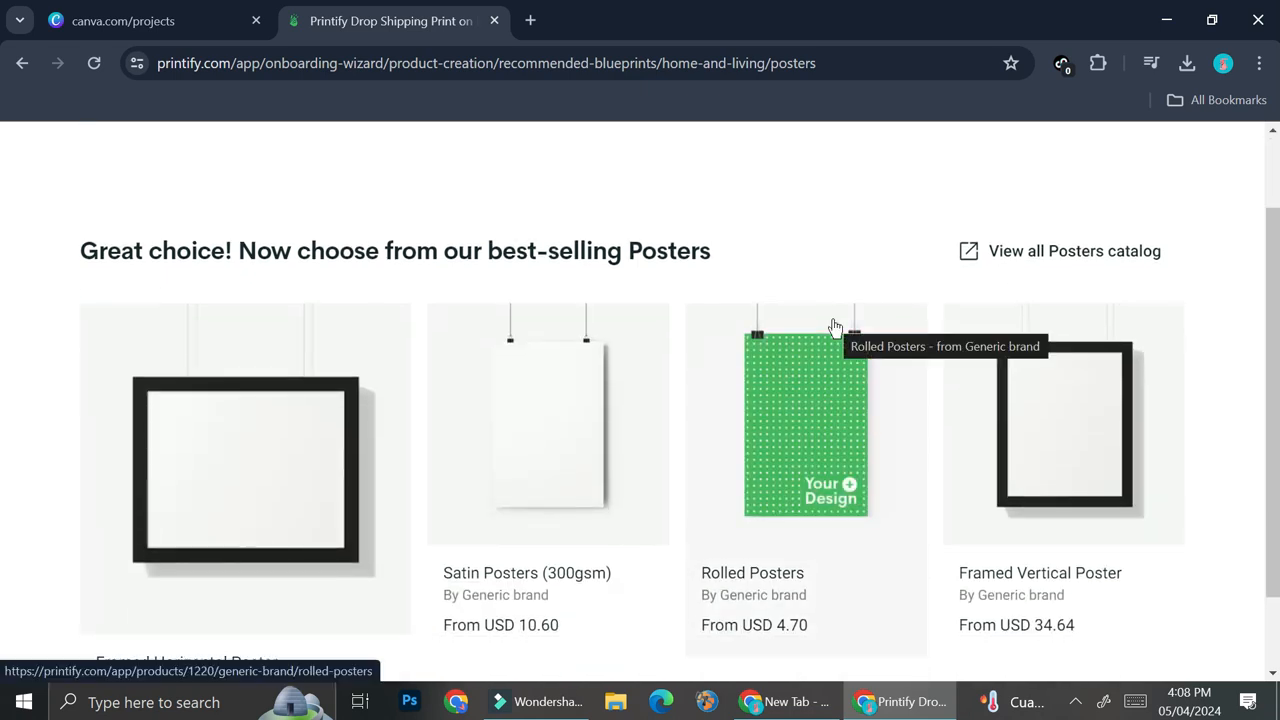
pyautogui.scroll(-1, 823, 365)
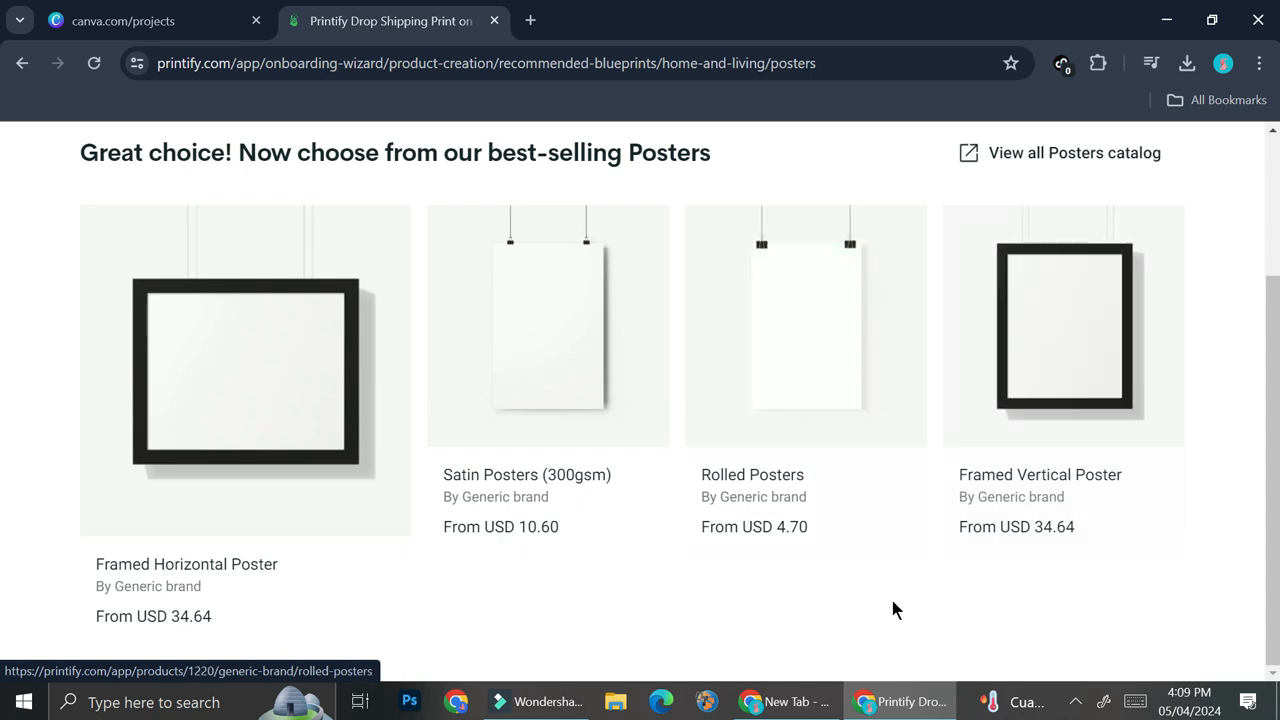
pyautogui.scroll(2, 812, 570)
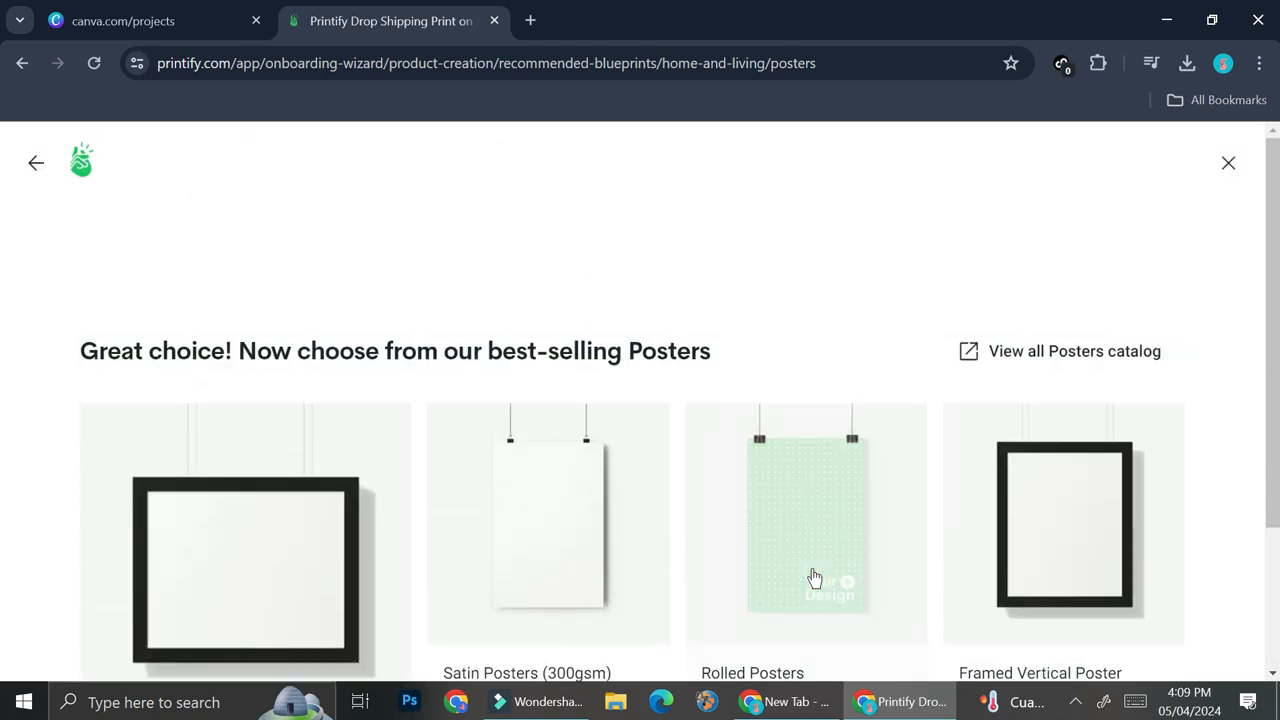
pyautogui.scroll(-2, 812, 578)
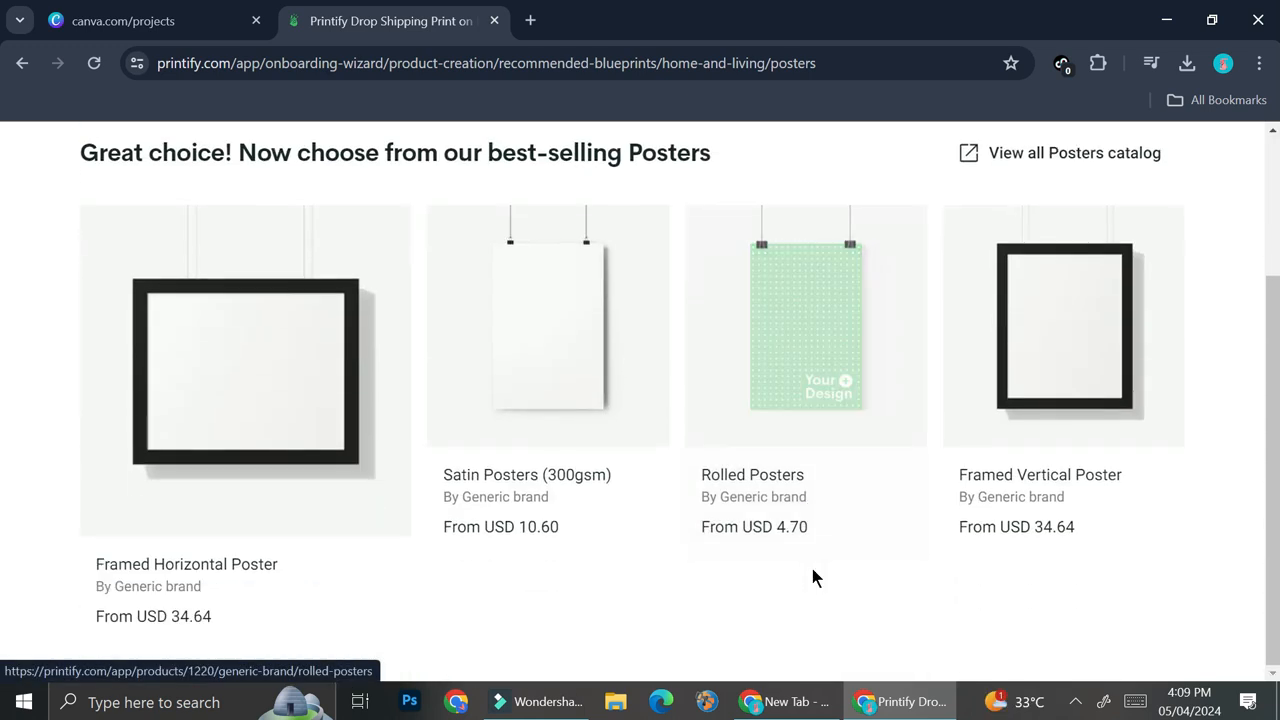
pyautogui.click(1052, 496)
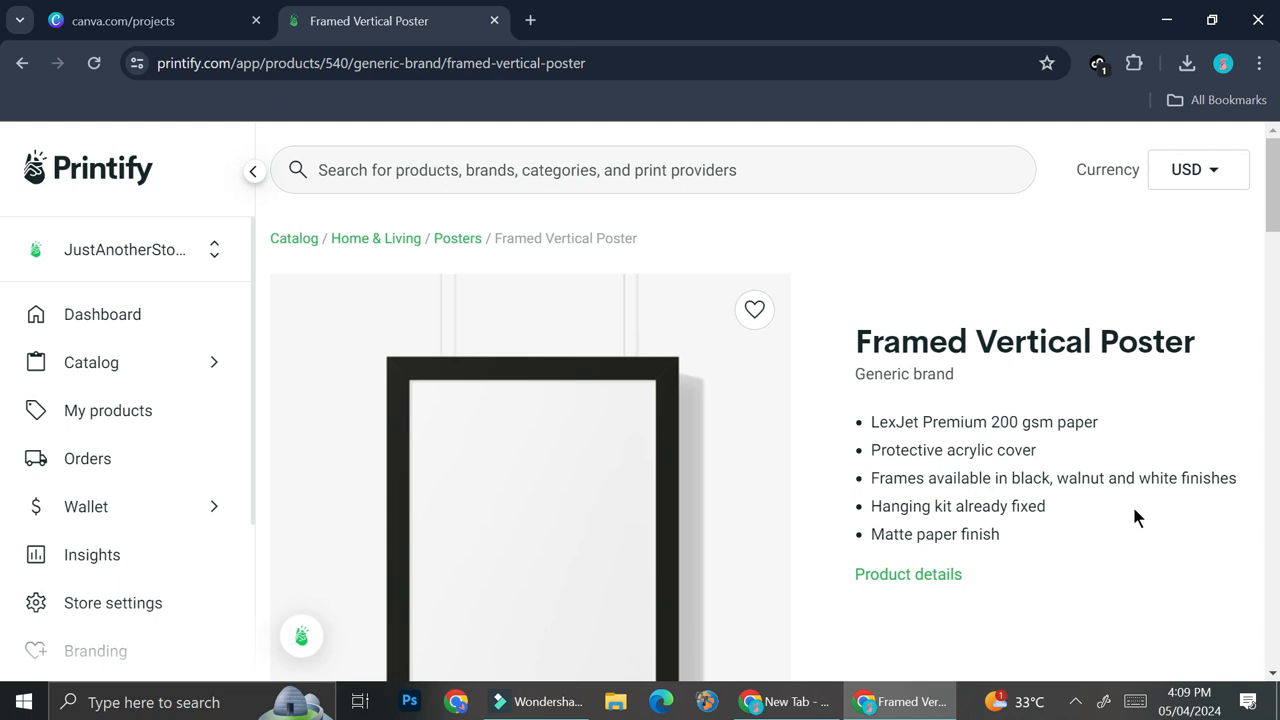
# - Review Sensaria's variants, shipping and production details for the Framed Vertical Poster, and start designing with that provider
pyautogui.scroll(-1, 1134, 515)
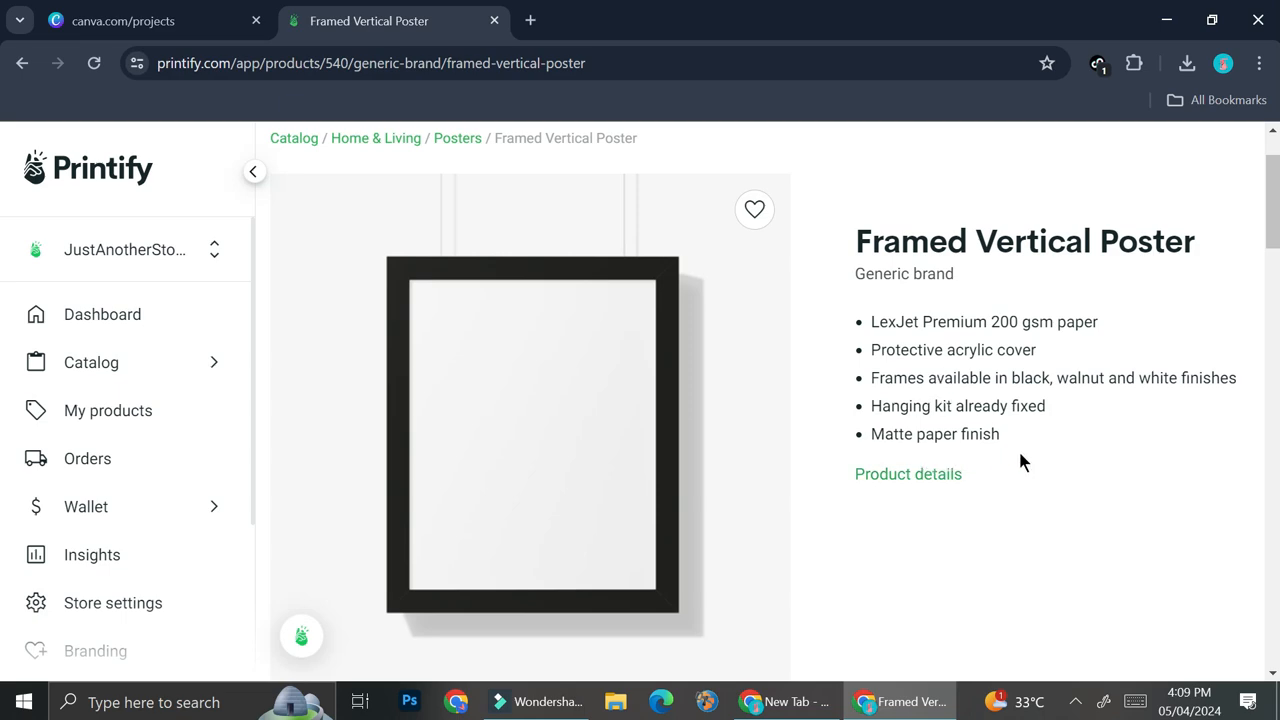
pyautogui.scroll(-7, 1020, 460)
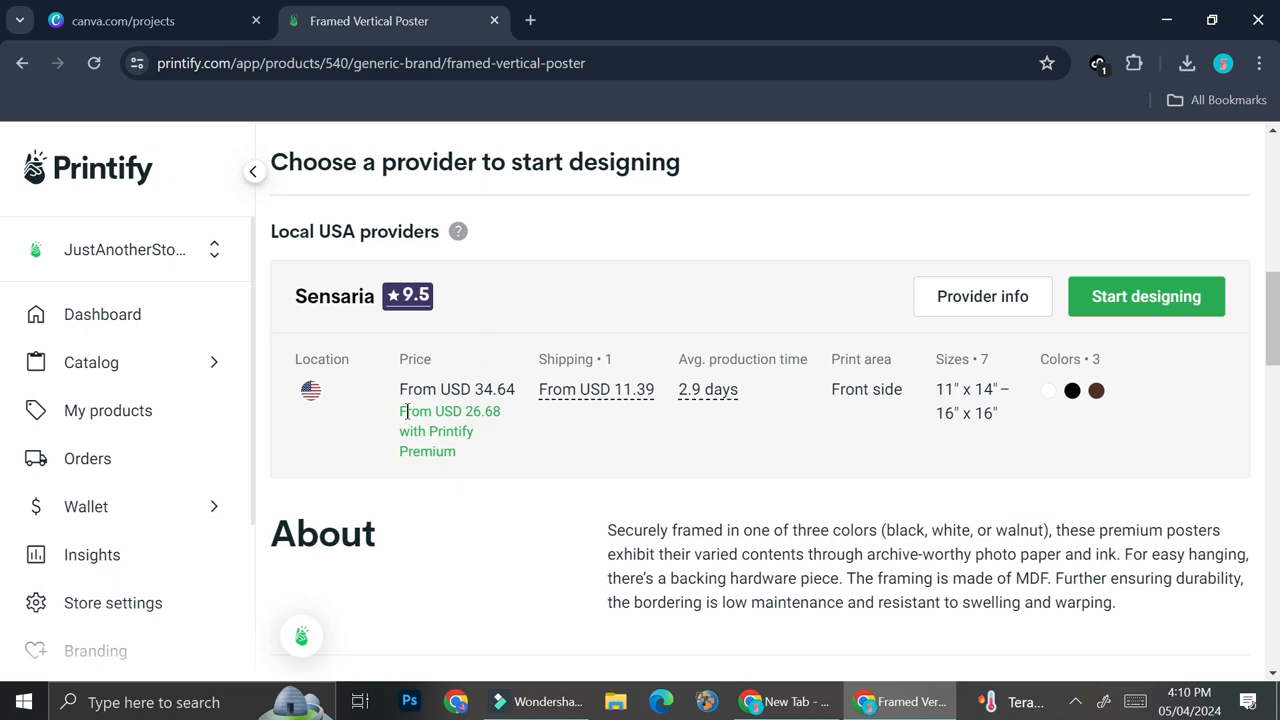
pyautogui.click(950, 296)
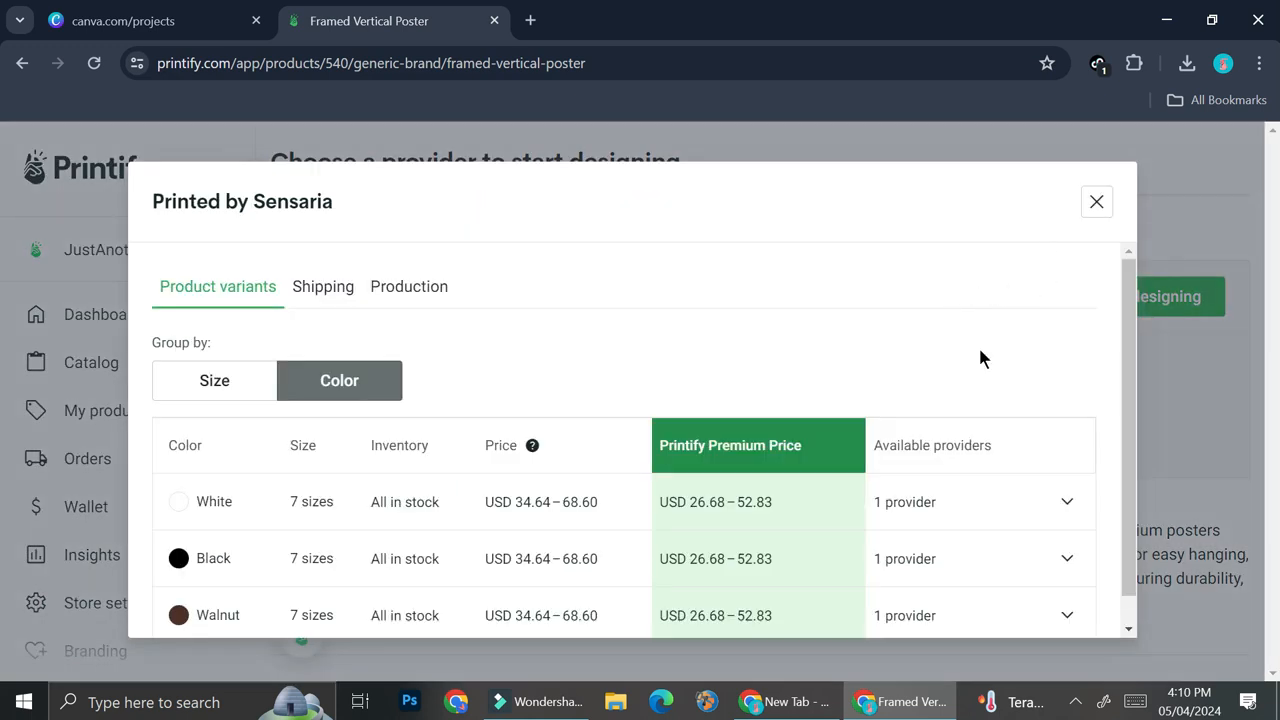
pyautogui.scroll(-1, 980, 352)
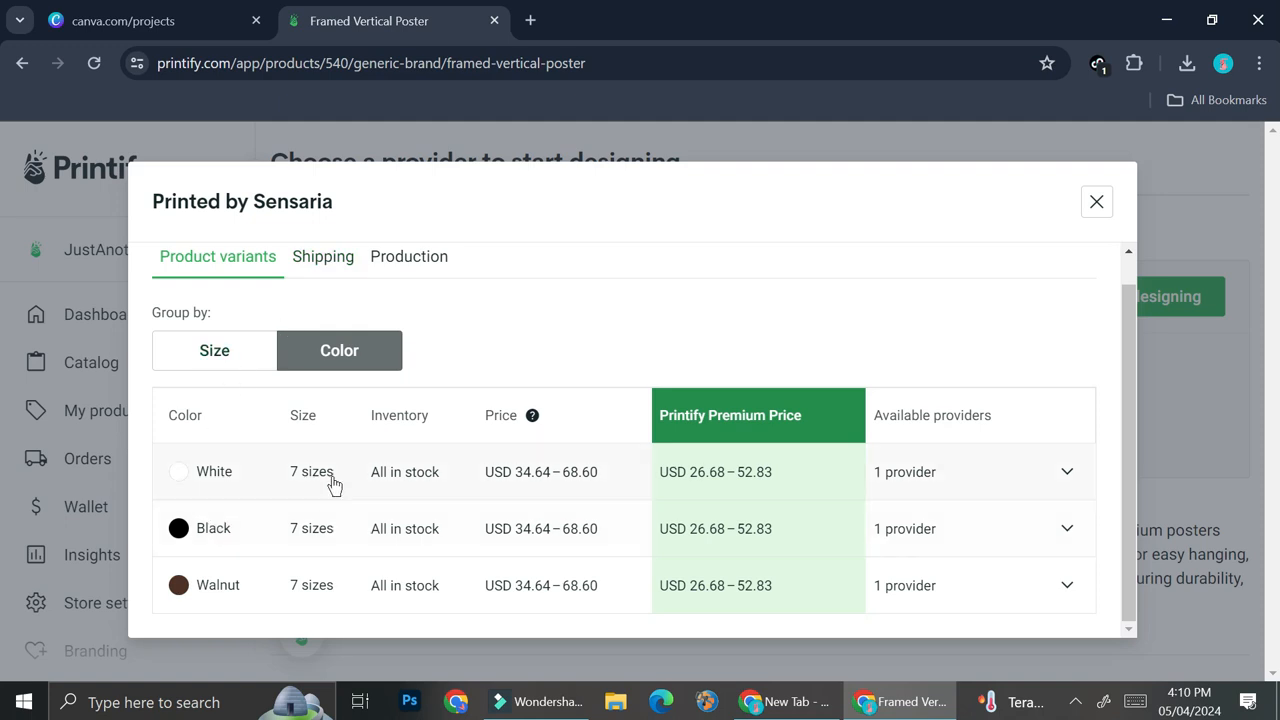
pyautogui.click(320, 254)
pyautogui.click(416, 260)
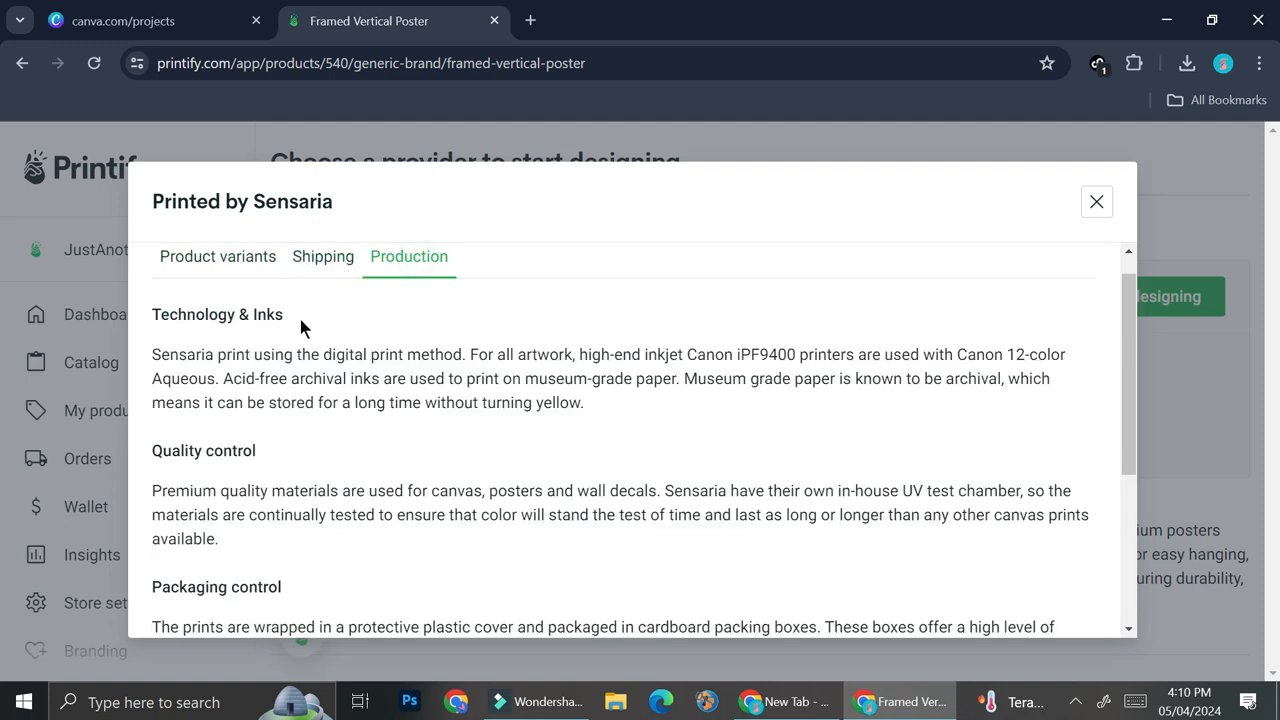
pyautogui.scroll(-3, 300, 330)
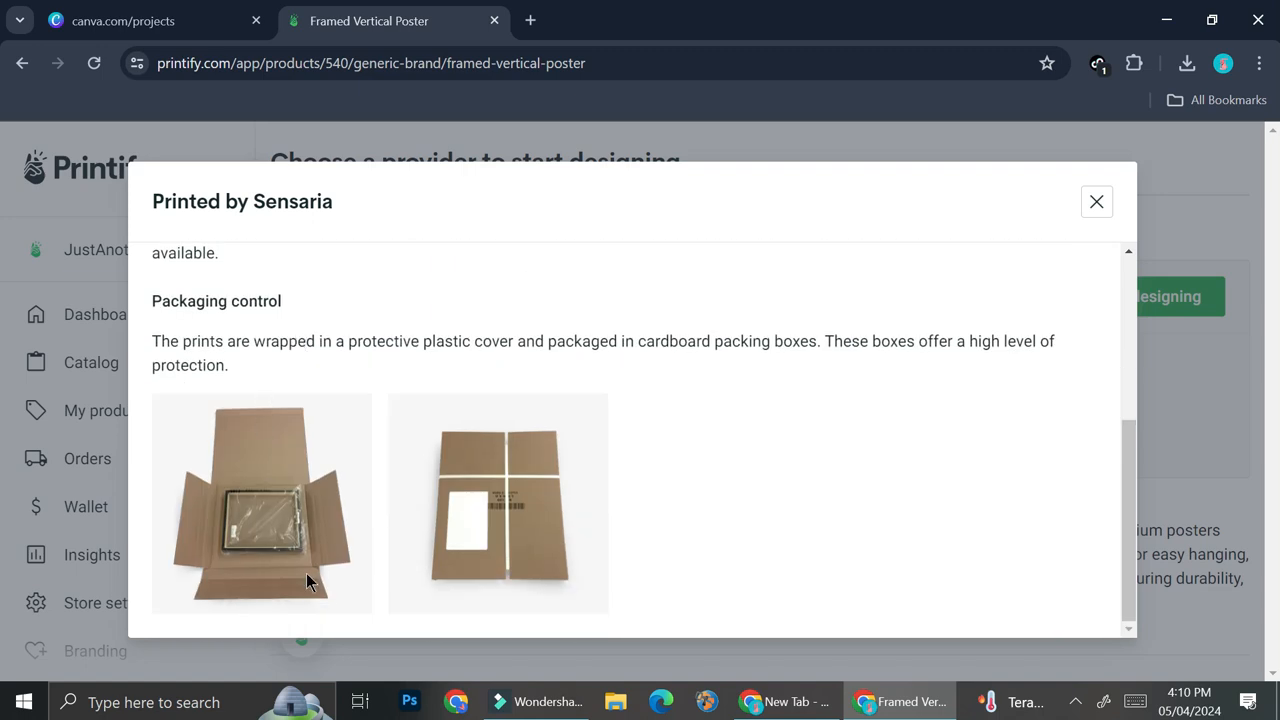
pyautogui.click(1097, 203)
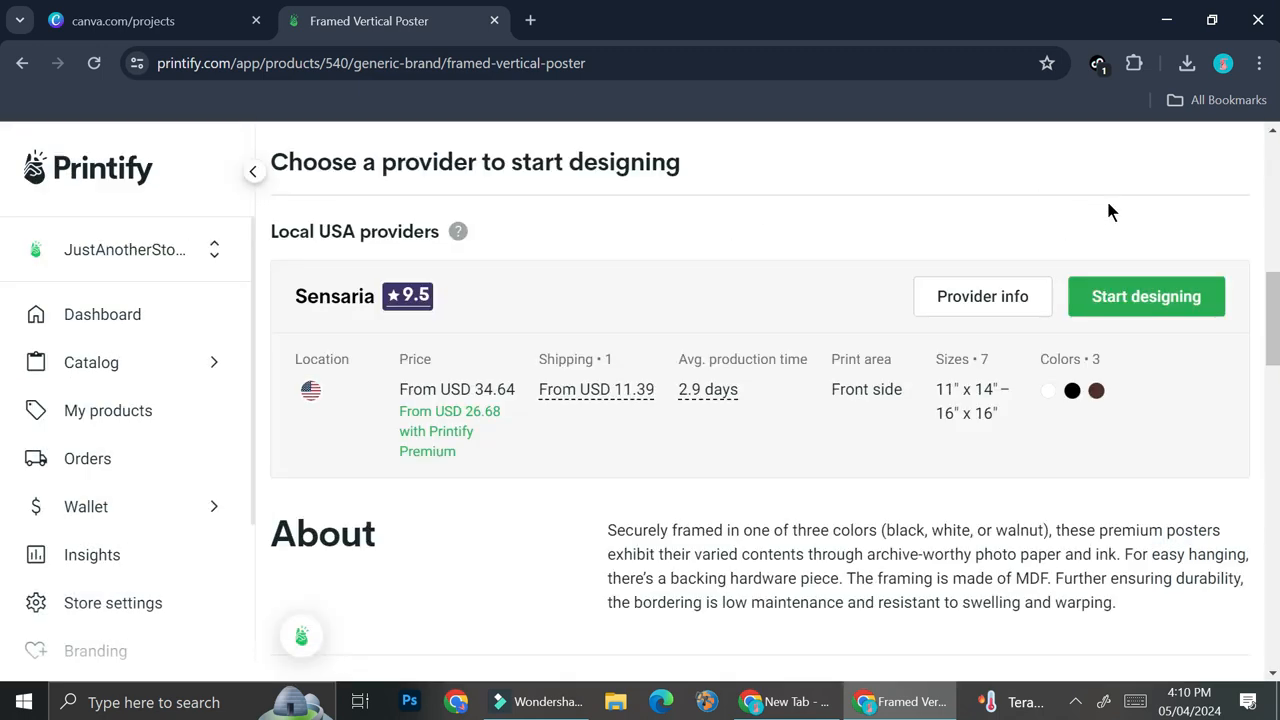
pyautogui.click(1137, 298)
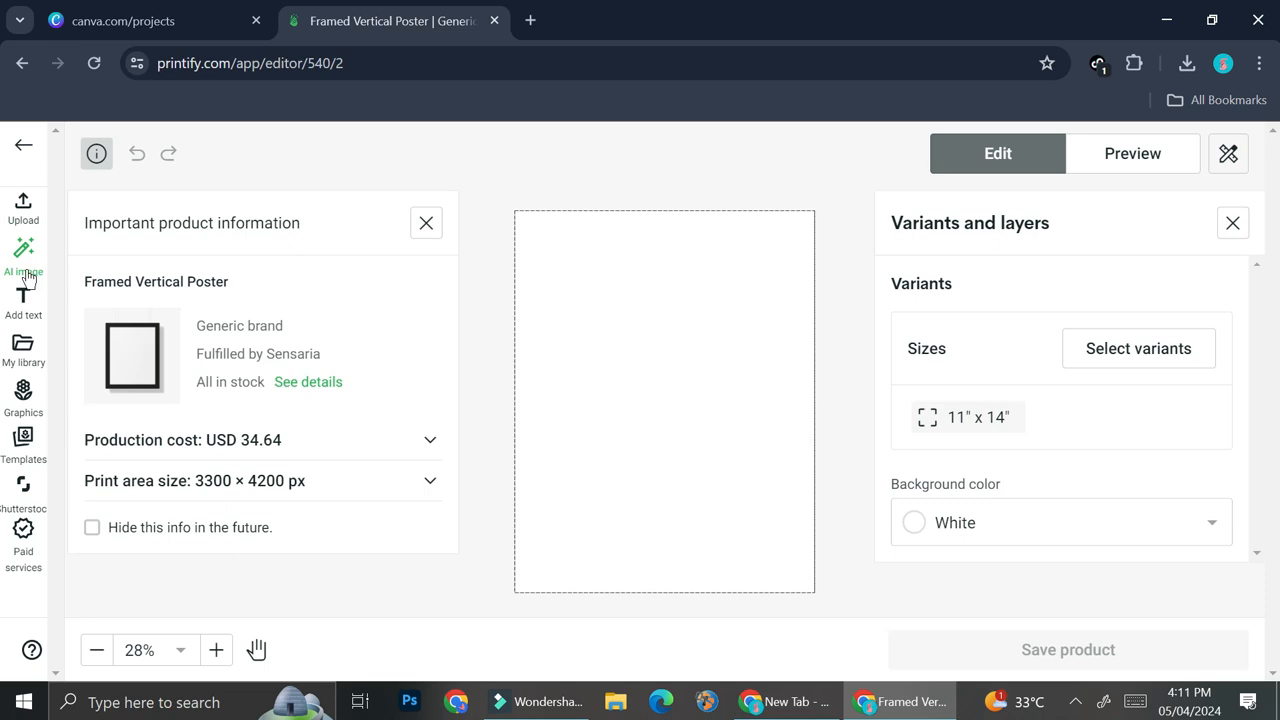
# - Add the "Gracias!" graphic from the Thank you notes collection to the poster and tilt it slightly counter-clockwise
pyautogui.click(24, 395)
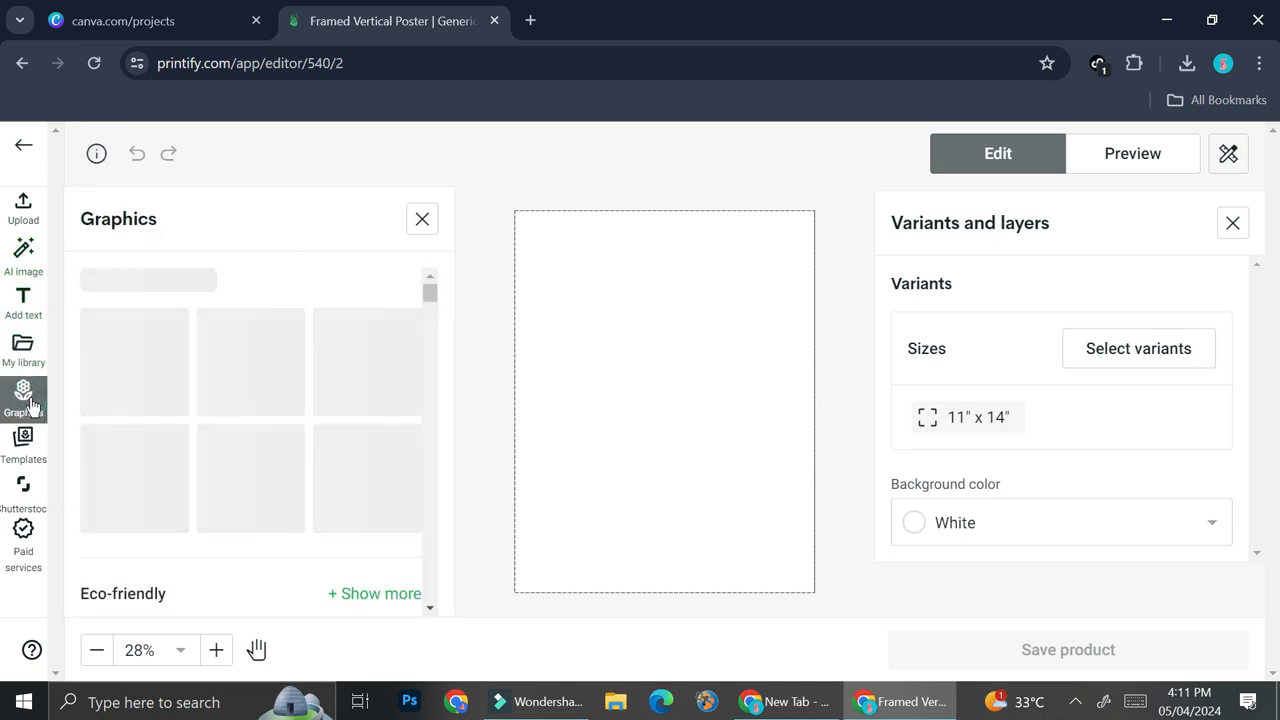
pyautogui.scroll(-8, 321, 398)
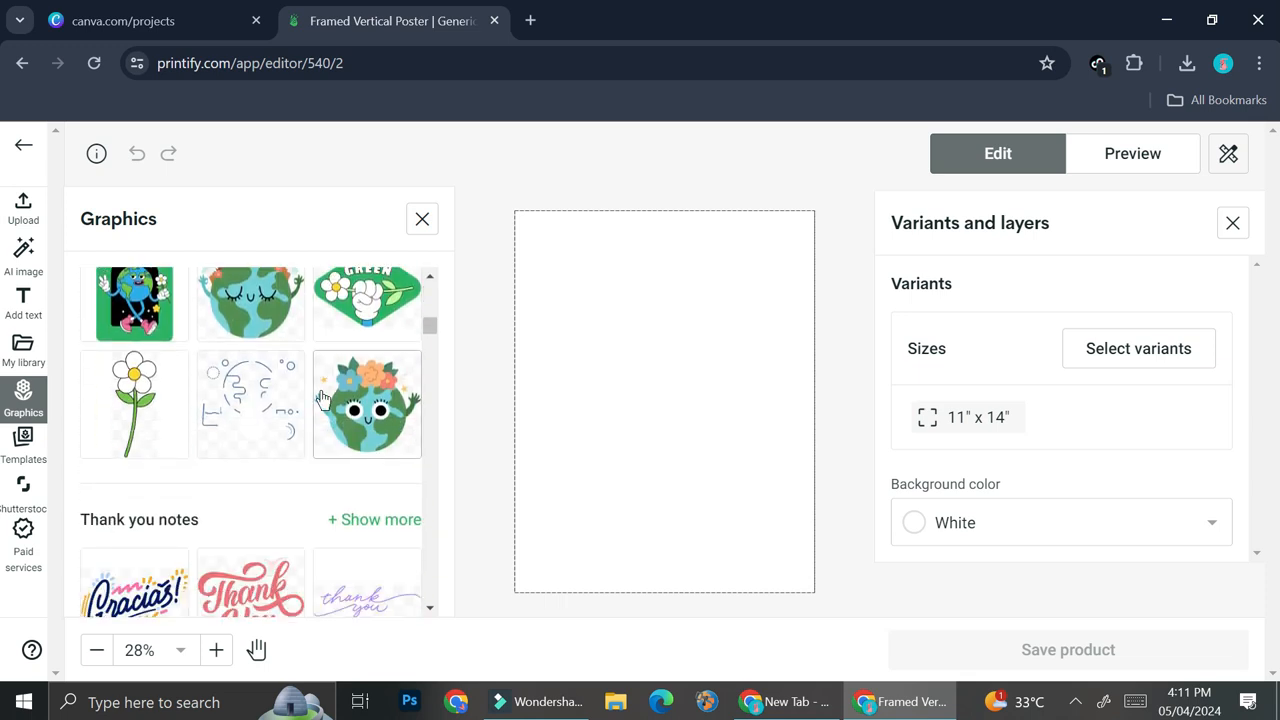
pyautogui.scroll(-3, 321, 398)
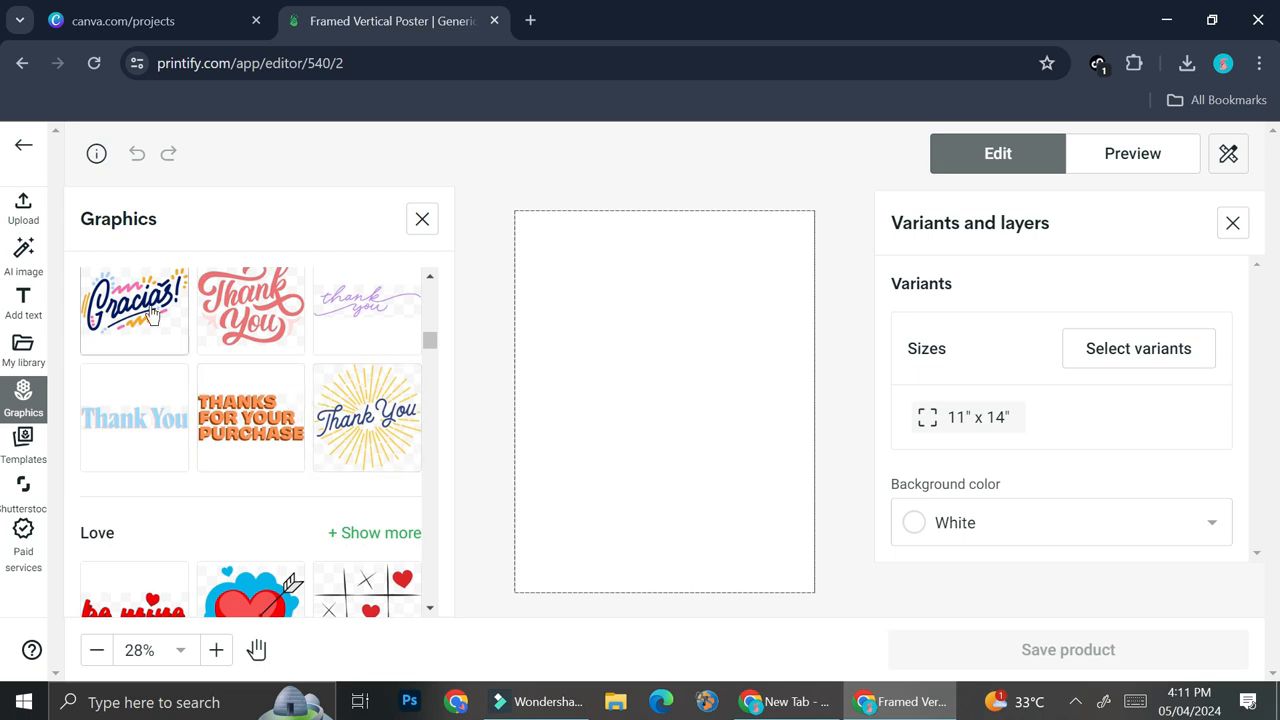
pyautogui.click(179, 318)
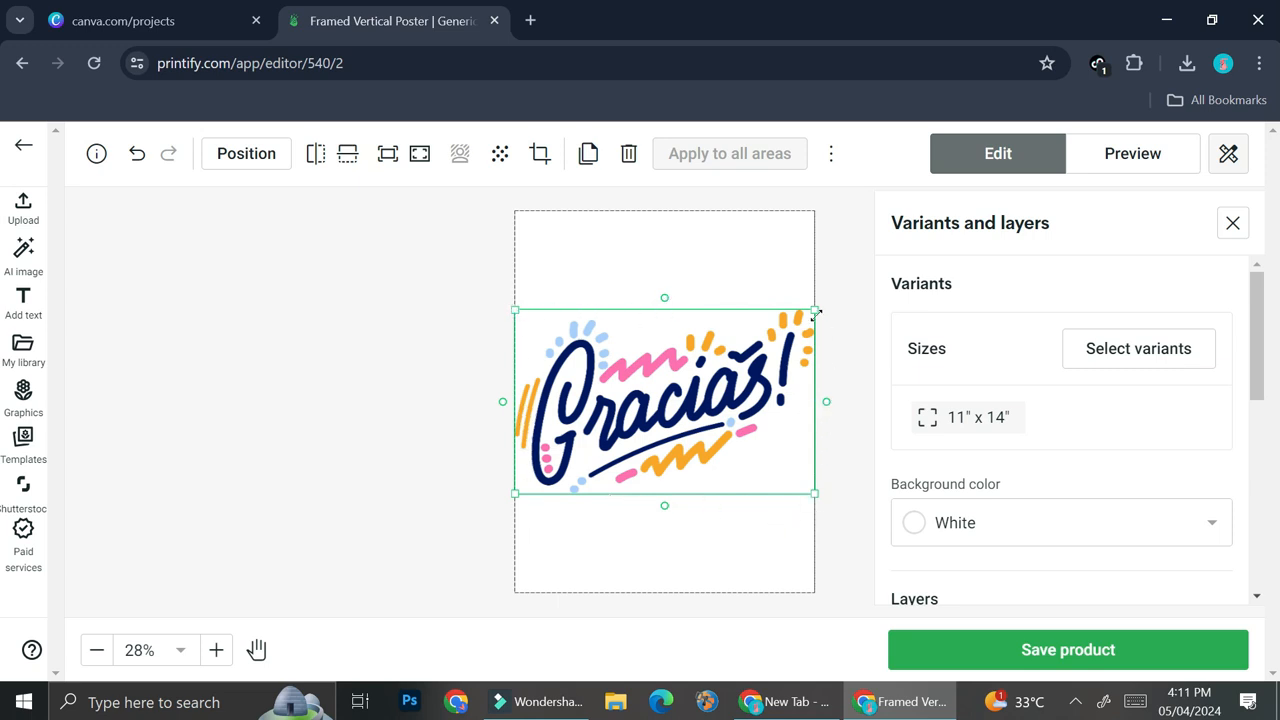
pyautogui.moveTo(813, 313)
pyautogui.mouseDown()
pyautogui.moveTo(877, 289)
pyautogui.moveTo(811, 303)
pyautogui.mouseUp()
pyautogui.moveTo(669, 300); pyautogui.dragTo(652, 336)
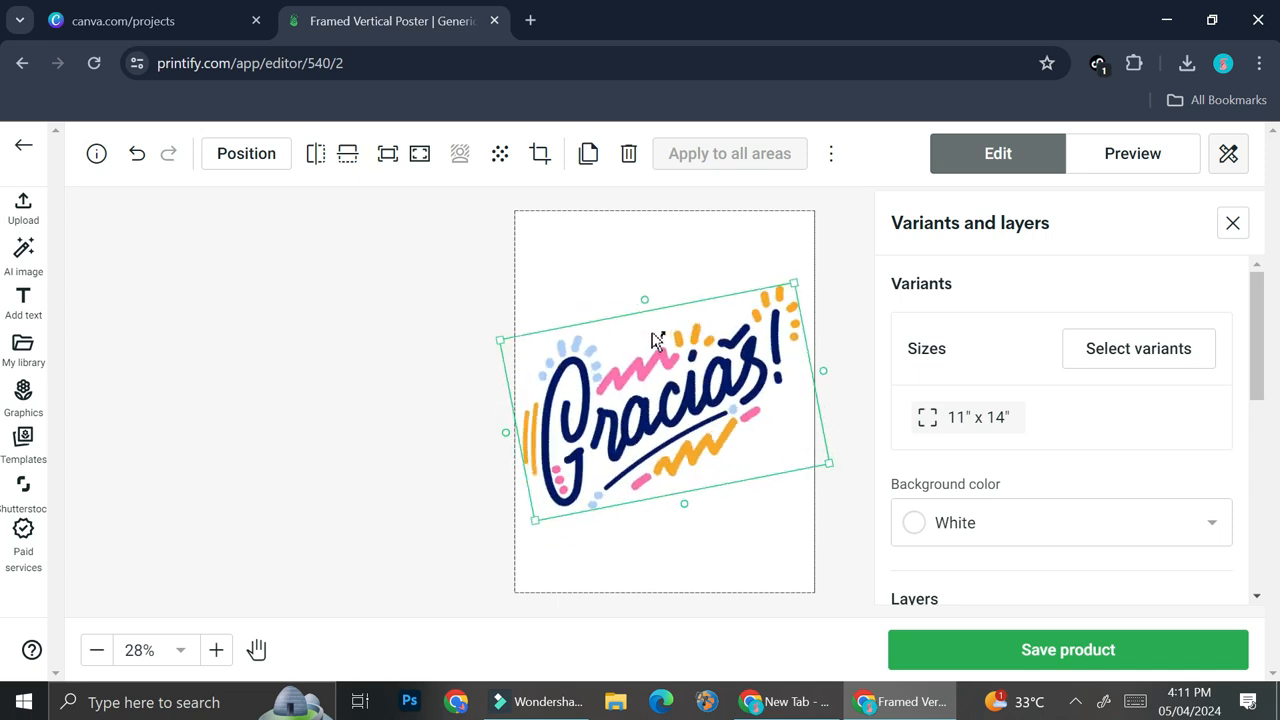
# - Open the AI image generator and set the image style to Origami
pyautogui.click(25, 270)
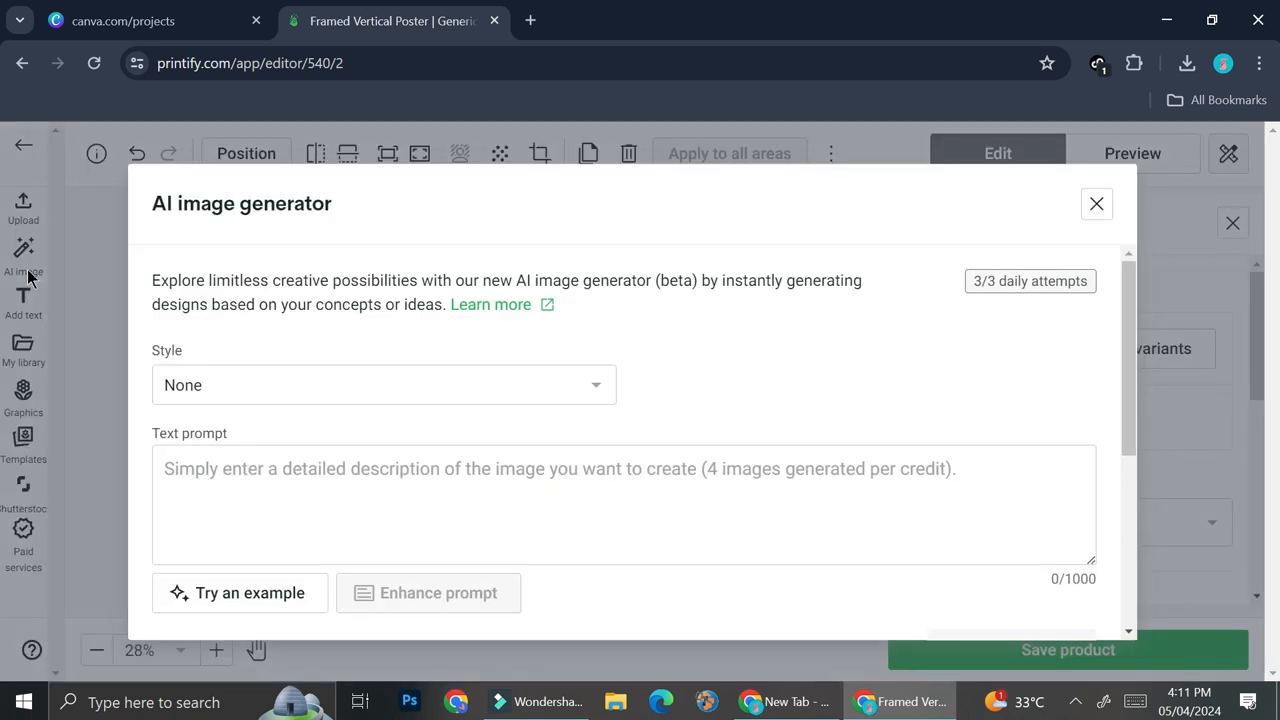
pyautogui.scroll(-1, 433, 436)
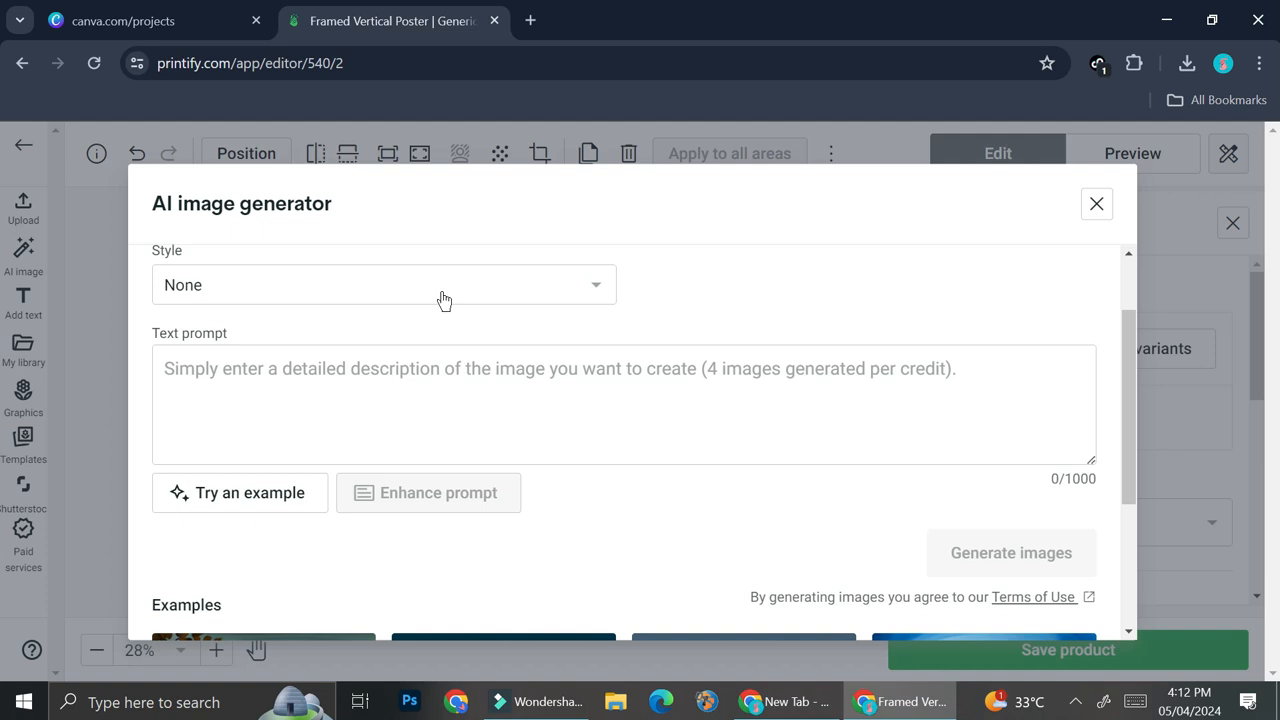
pyautogui.click(444, 301)
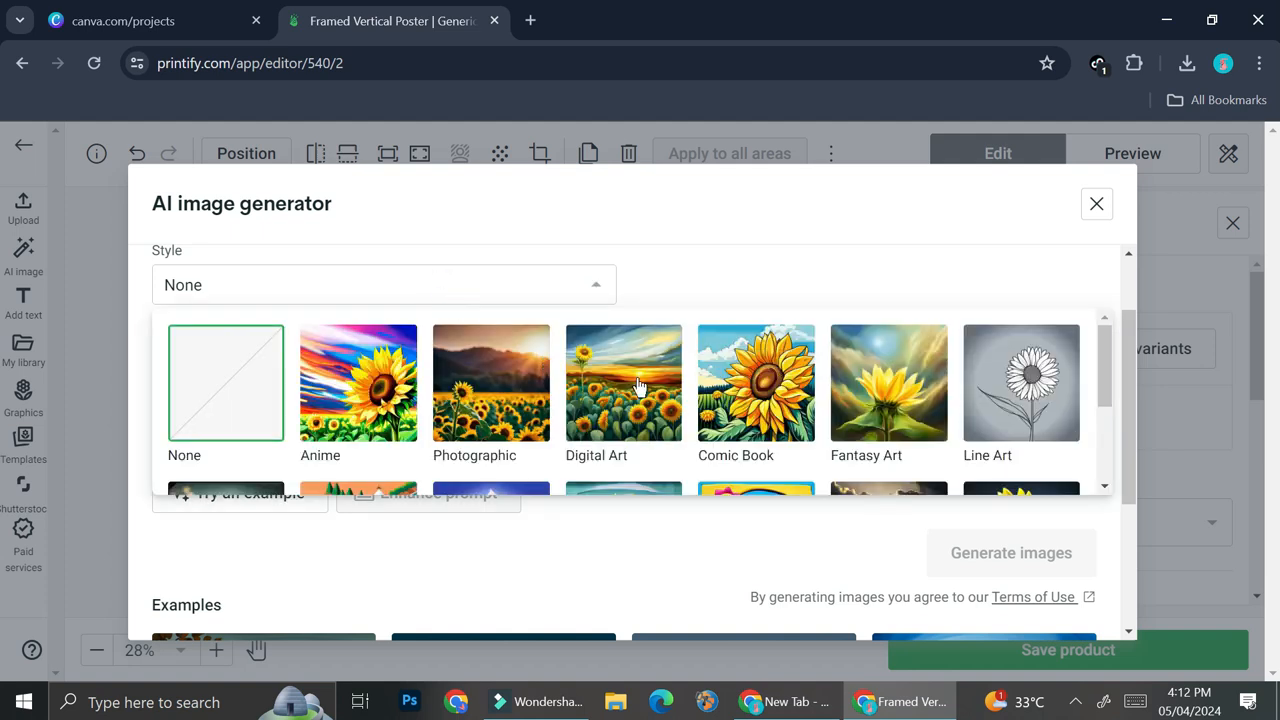
pyautogui.scroll(-2, 638, 387)
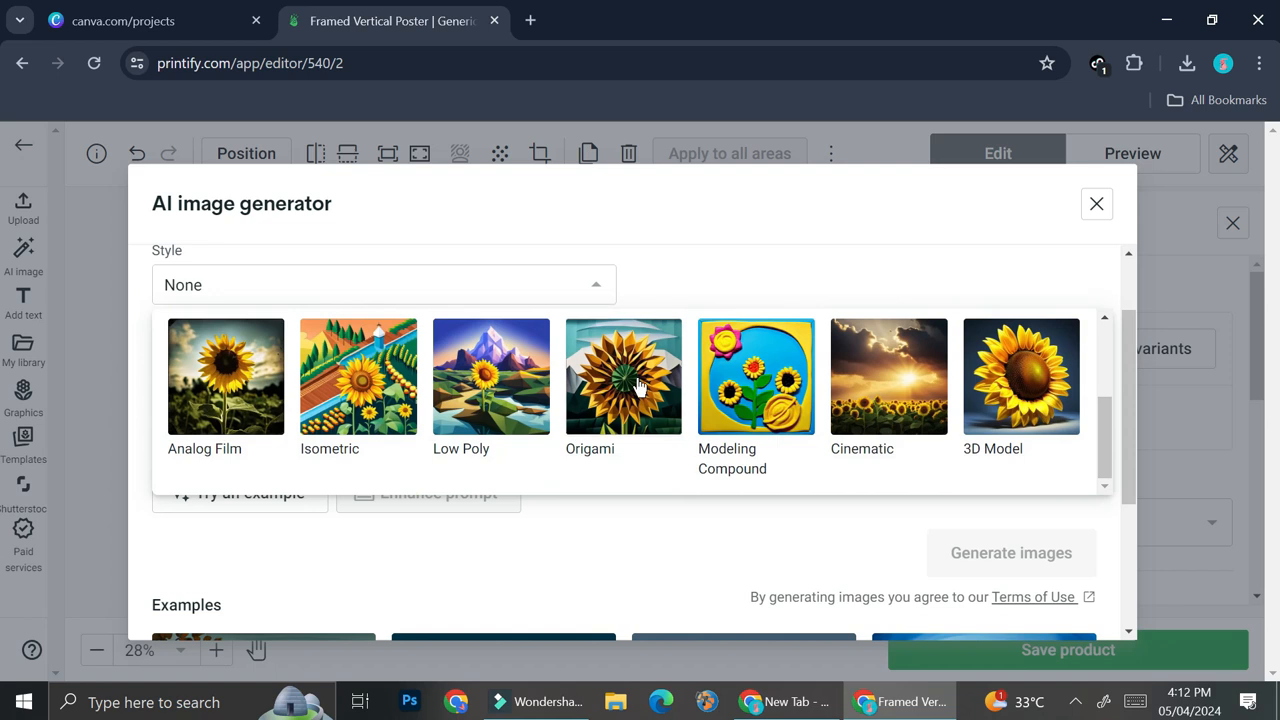
pyautogui.click(632, 398)
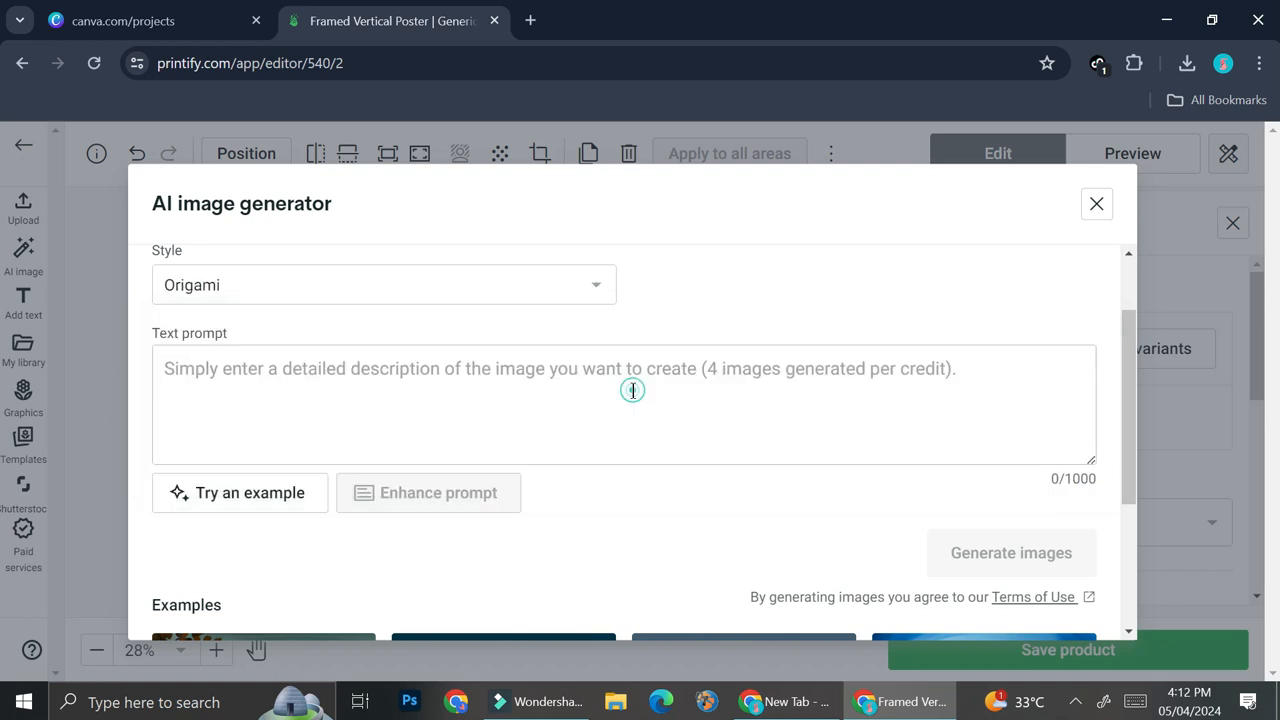
# - Generate AI images from the prompt "A bouquet of pink roses"
pyautogui.click(358, 388)
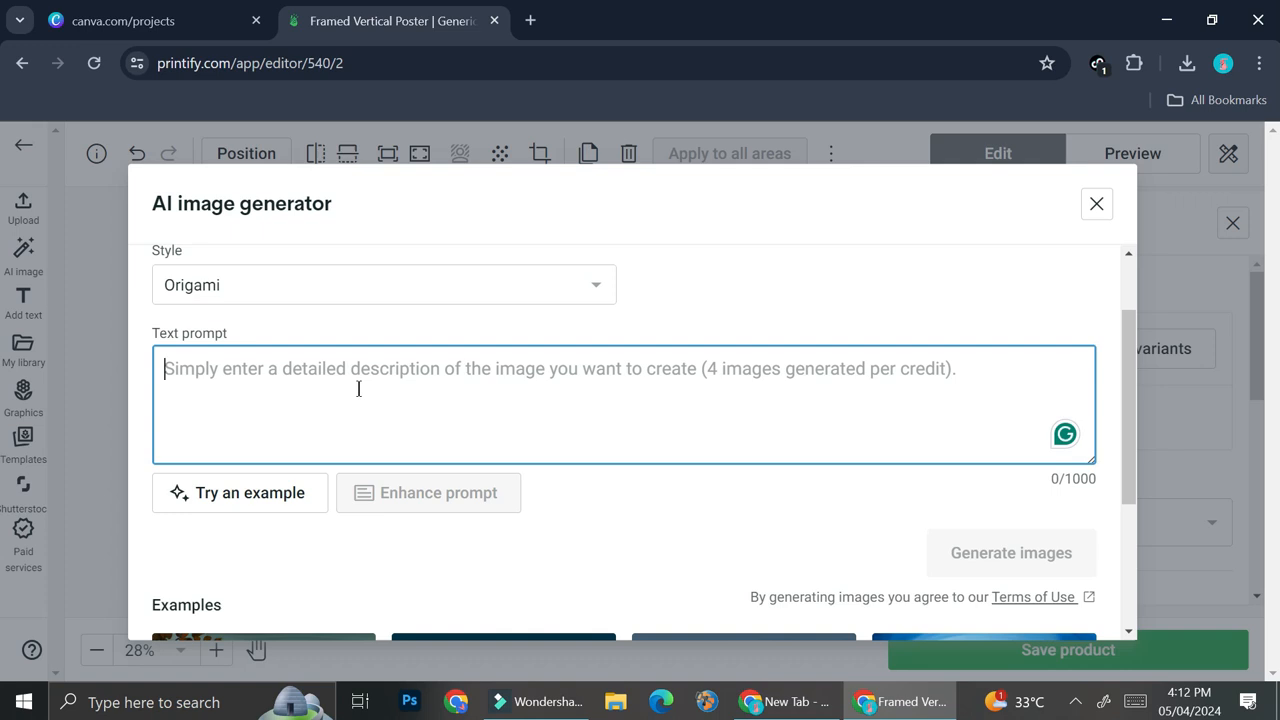
pyautogui.write('A bou')
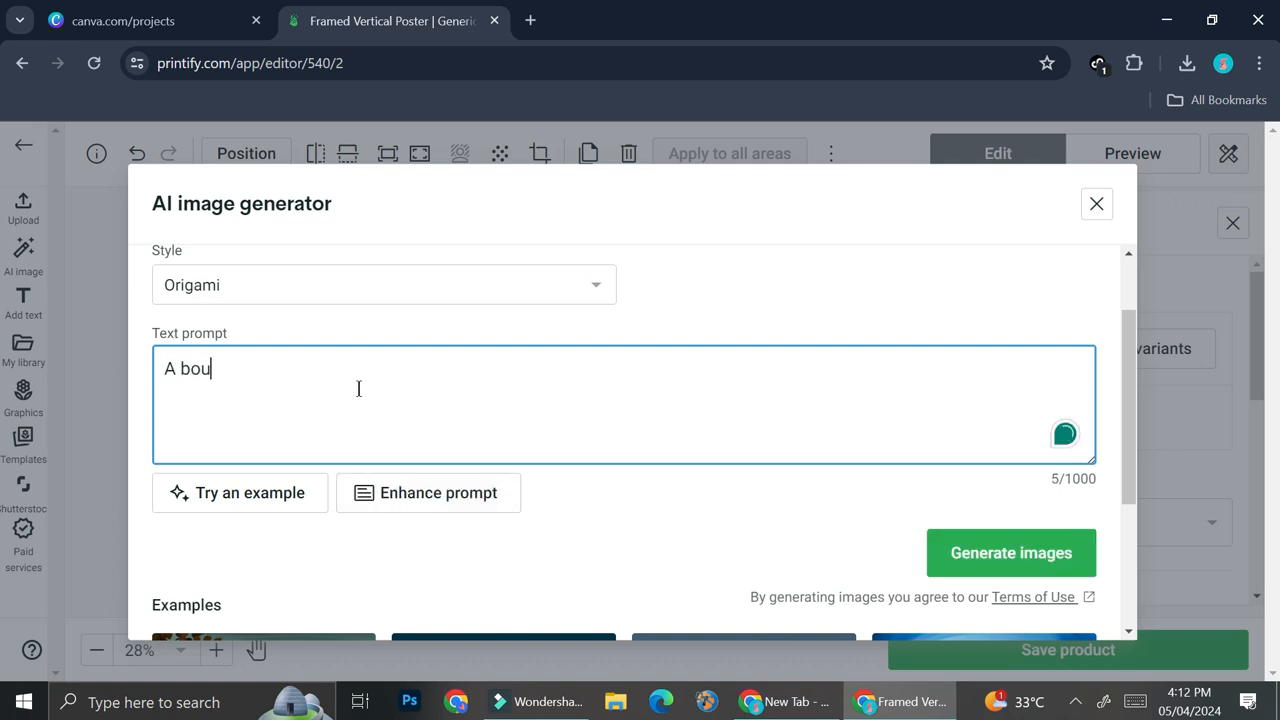
pyautogui.press('BackSpace')
pyautogui.write('quet ')
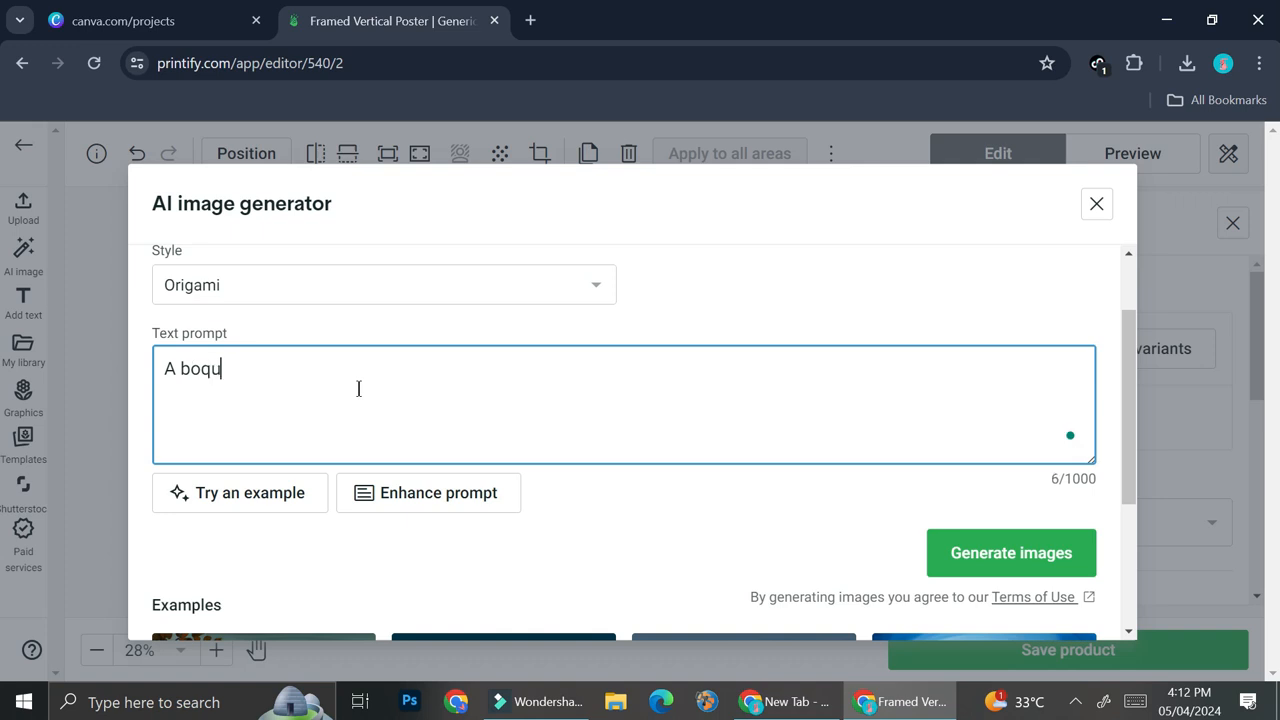
pyautogui.write('of pink ro')
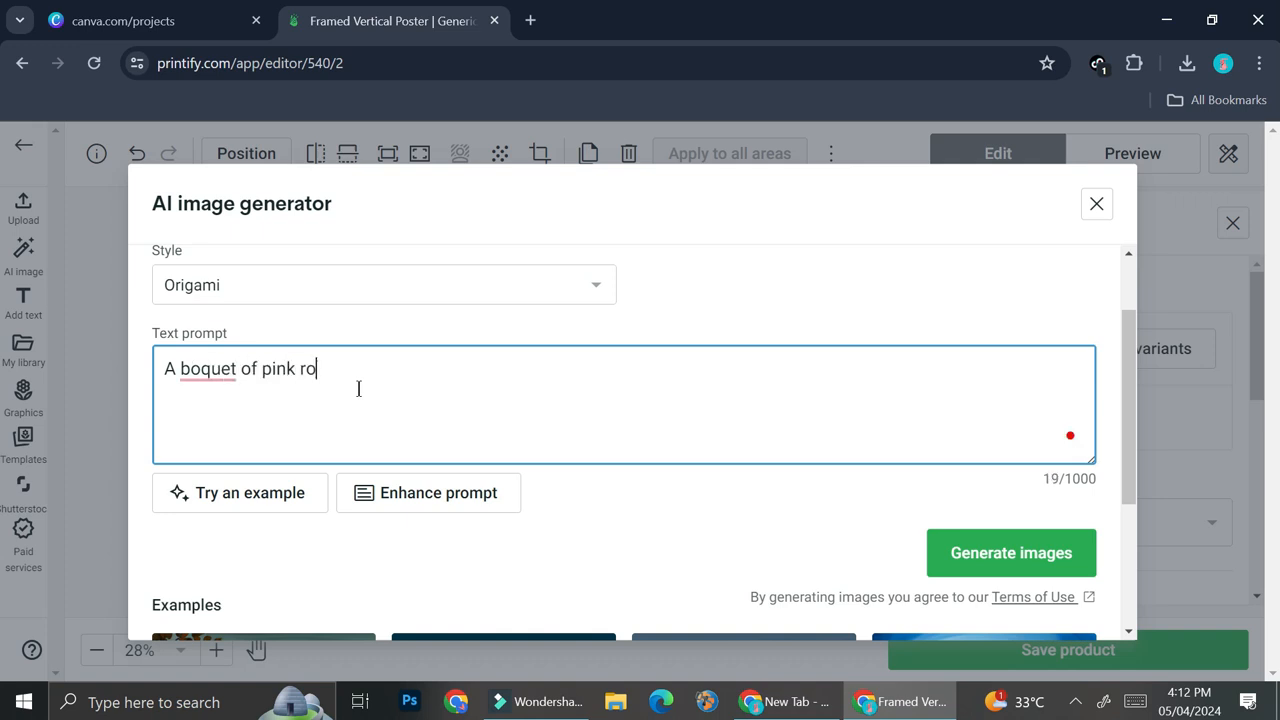
pyautogui.write('ses')
pyautogui.scroll(-2, 900, 400)
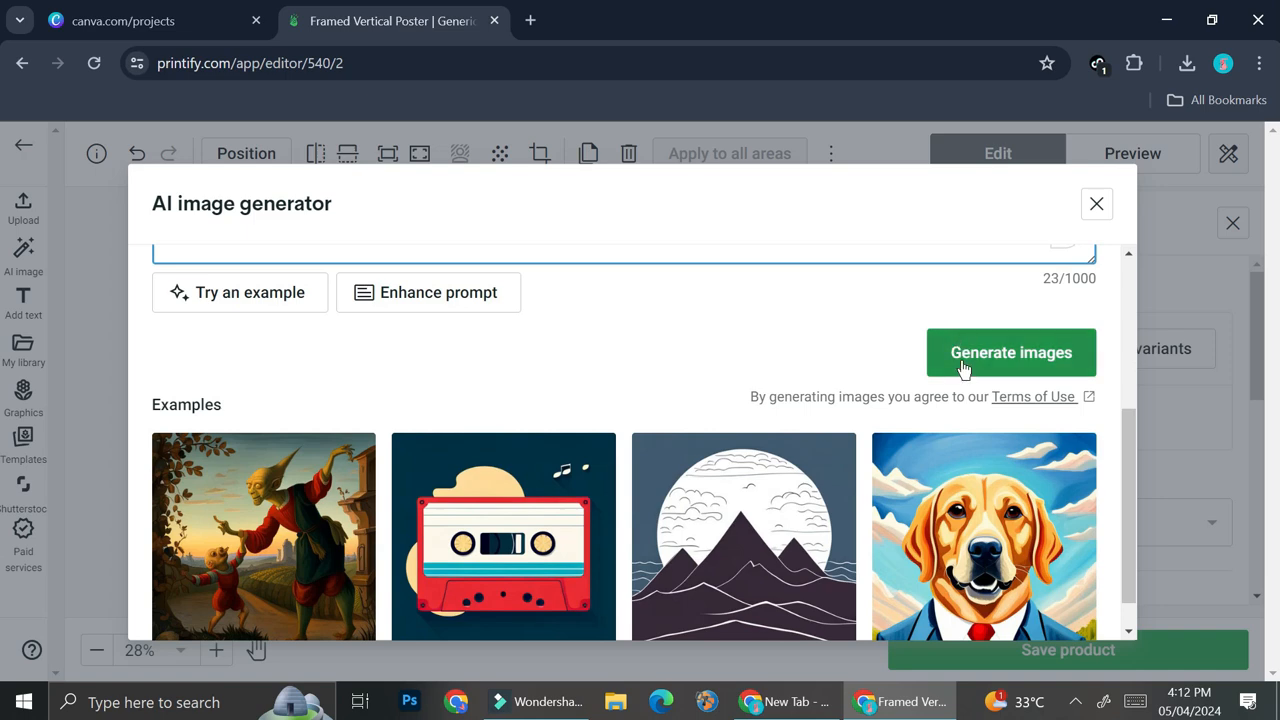
pyautogui.click(963, 365)
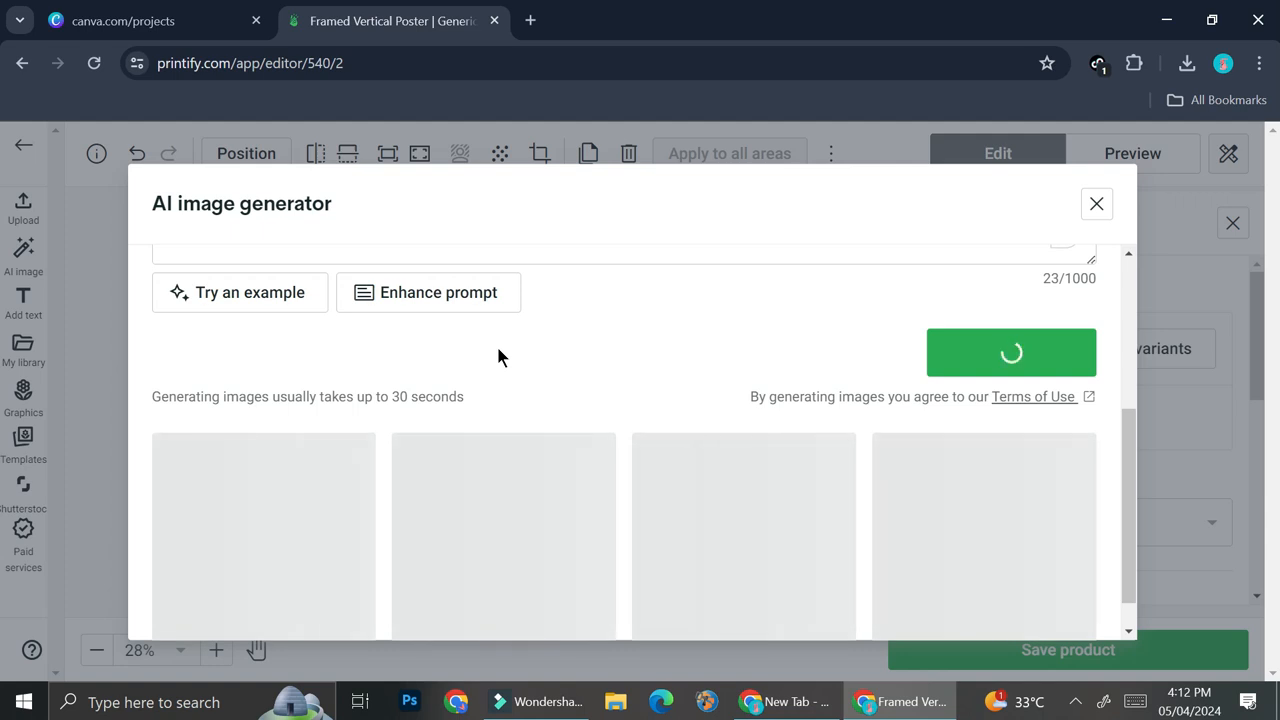
# - Add the generated pink roses image with the teal background to the poster and delete the "Gracias!" graphic
pyautogui.scroll(2, 589, 385)
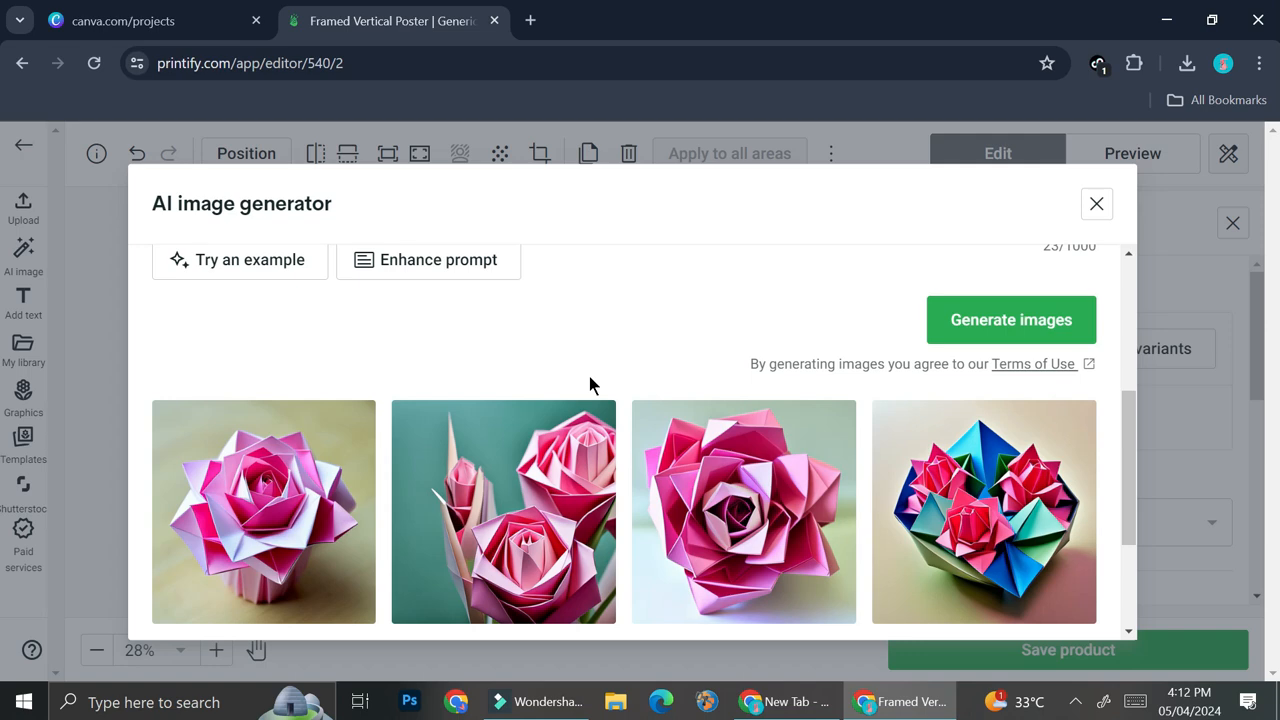
pyautogui.scroll(3, 589, 385)
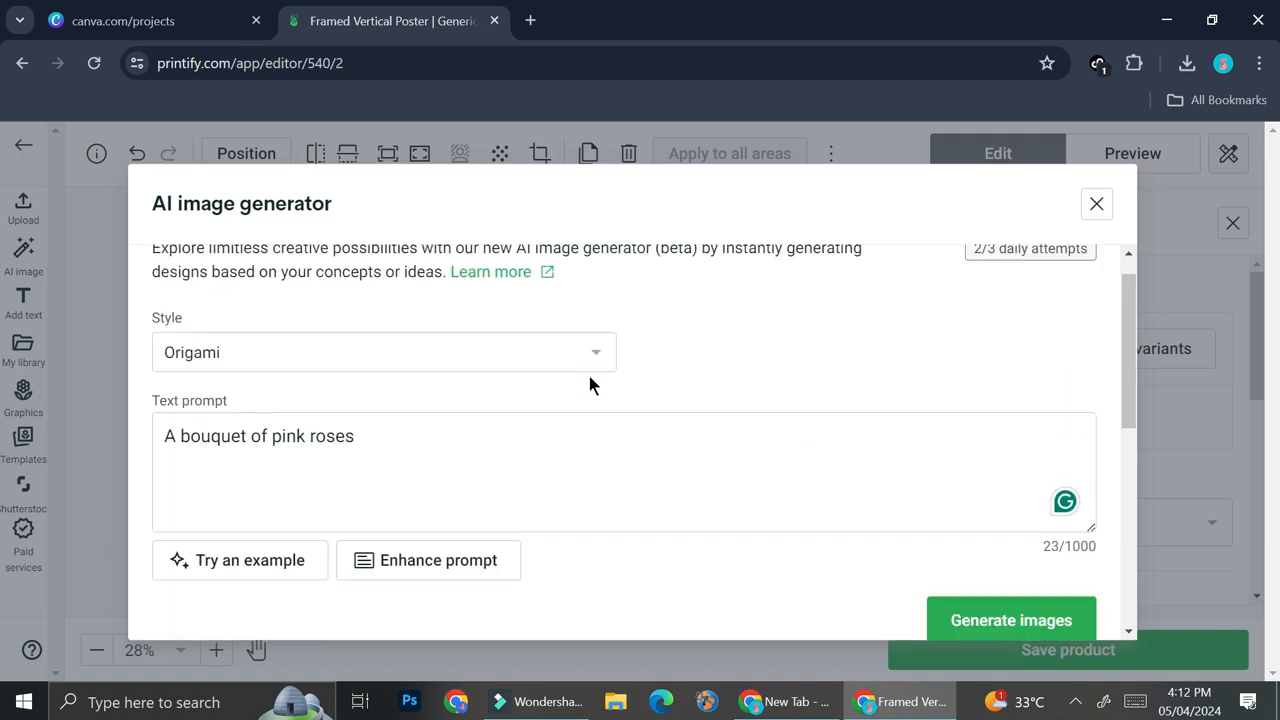
pyautogui.scroll(-3, 589, 376)
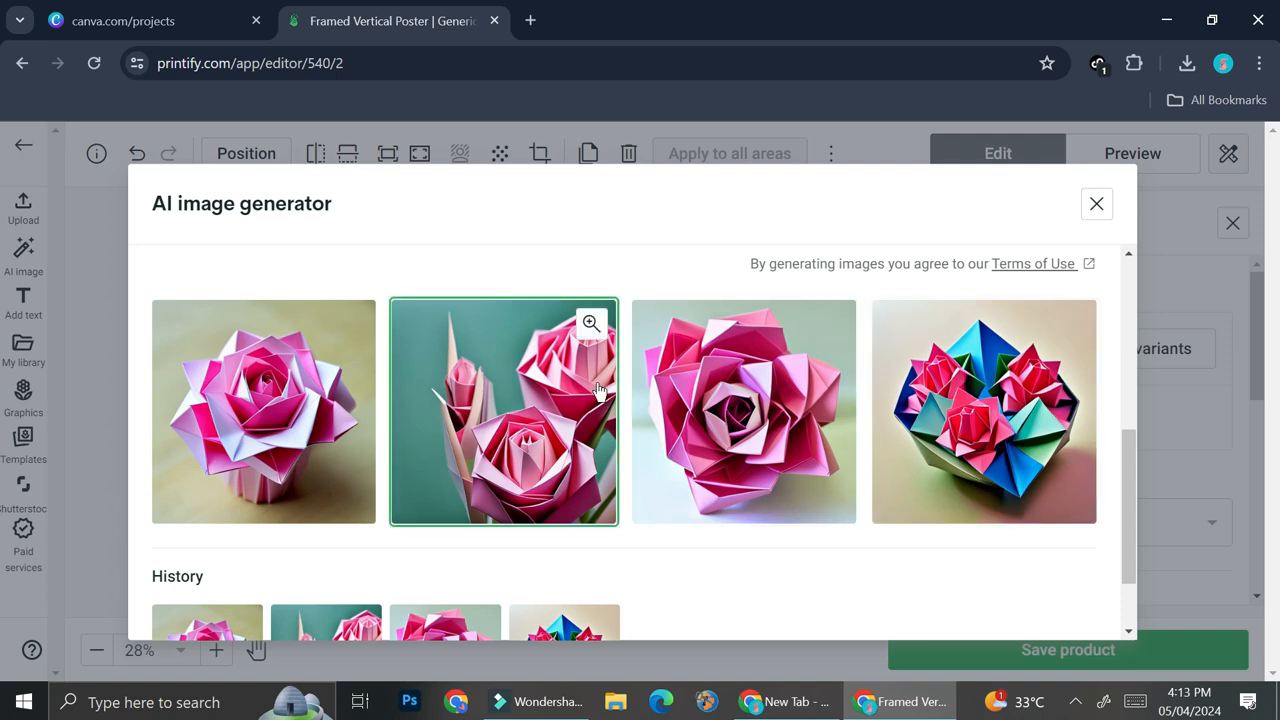
pyautogui.click(524, 410)
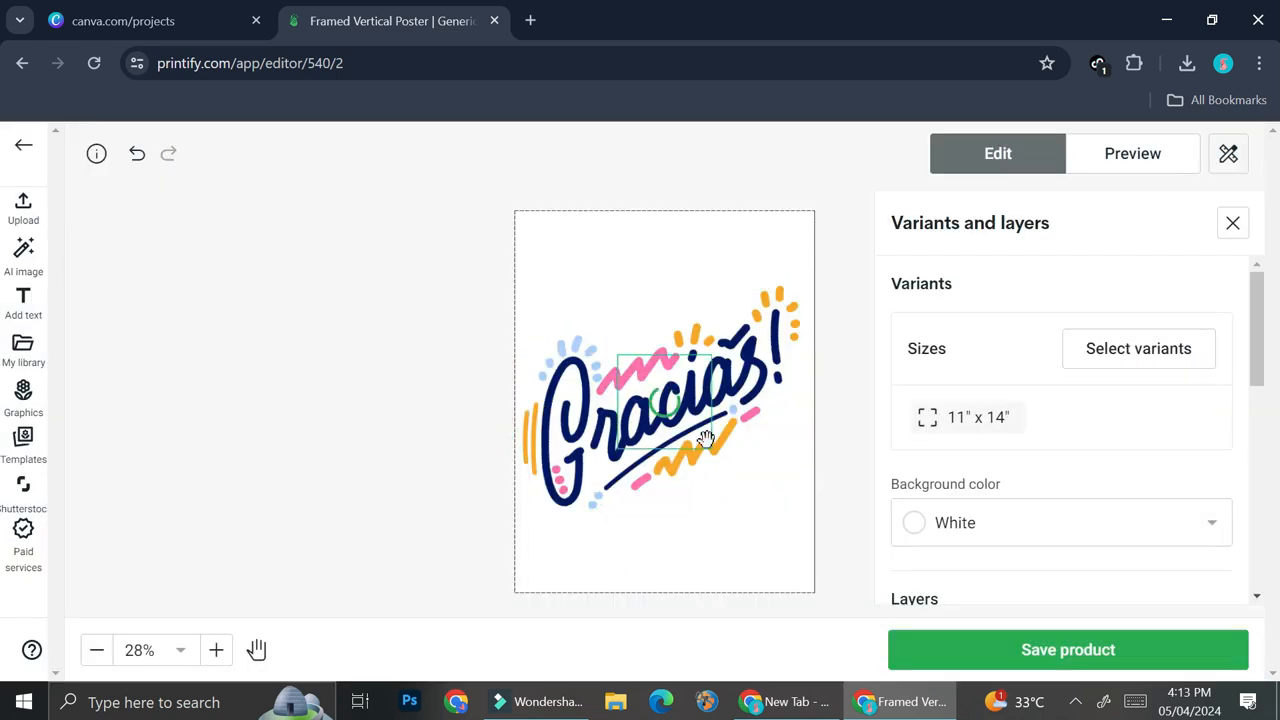
pyautogui.click(762, 403)
pyautogui.press('Delete')
# - Move the roses image to the poster's upper-left corner, then enlarge and reposition it to cover the whole print area
pyautogui.click(676, 428)
pyautogui.moveTo(676, 428); pyautogui.dragTo(572, 290)
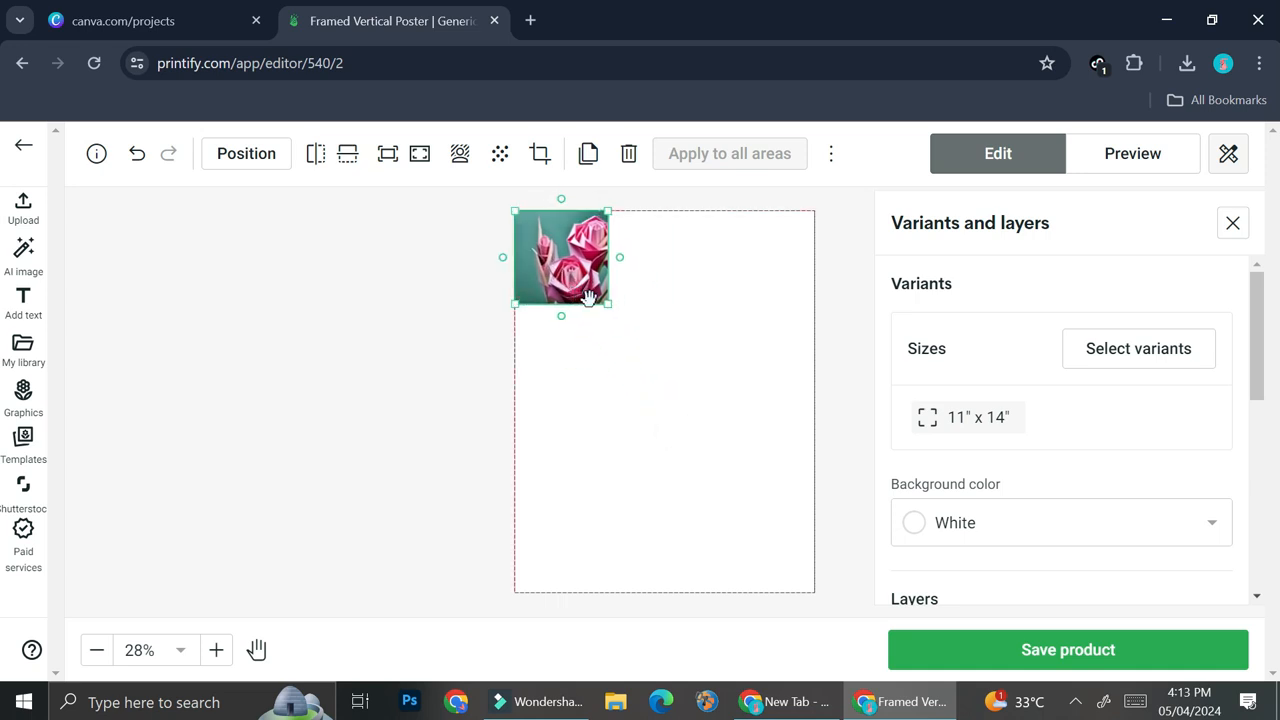
pyautogui.moveTo(610, 302); pyautogui.dragTo(823, 660)
pyautogui.moveTo(710, 398); pyautogui.dragTo(648, 405)
pyautogui.moveTo(612, 460); pyautogui.dragTo(596, 458)
pyautogui.click(305, 468)
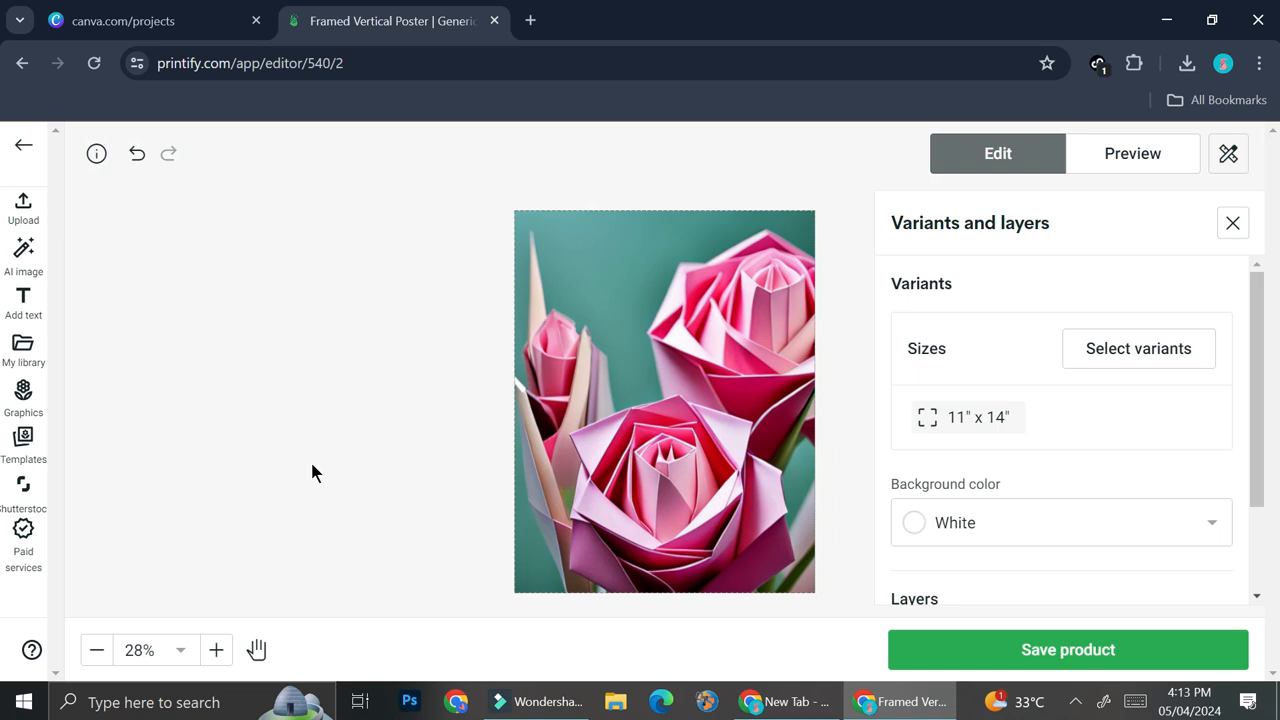
# - Open Canva's home page, then return to Printify and check the poster's product information for its print area size and DPI
pyautogui.click(74, 12)
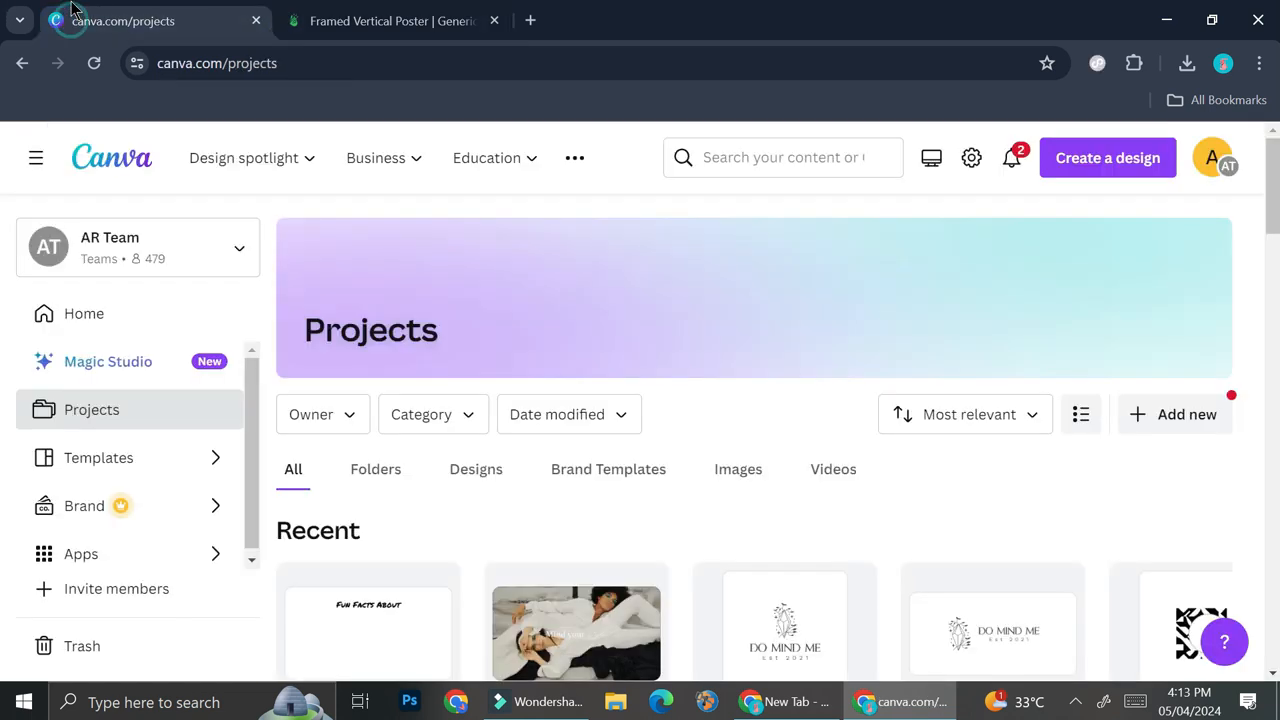
pyautogui.click(101, 162)
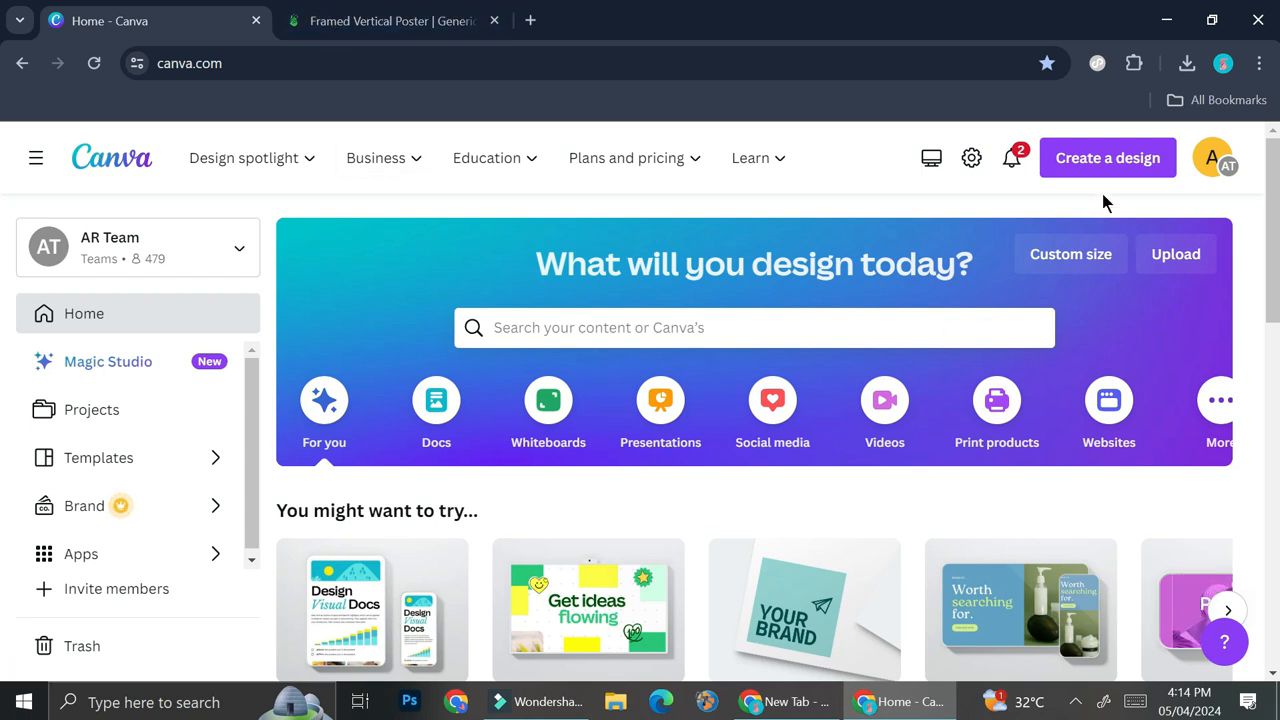
pyautogui.click(382, 22)
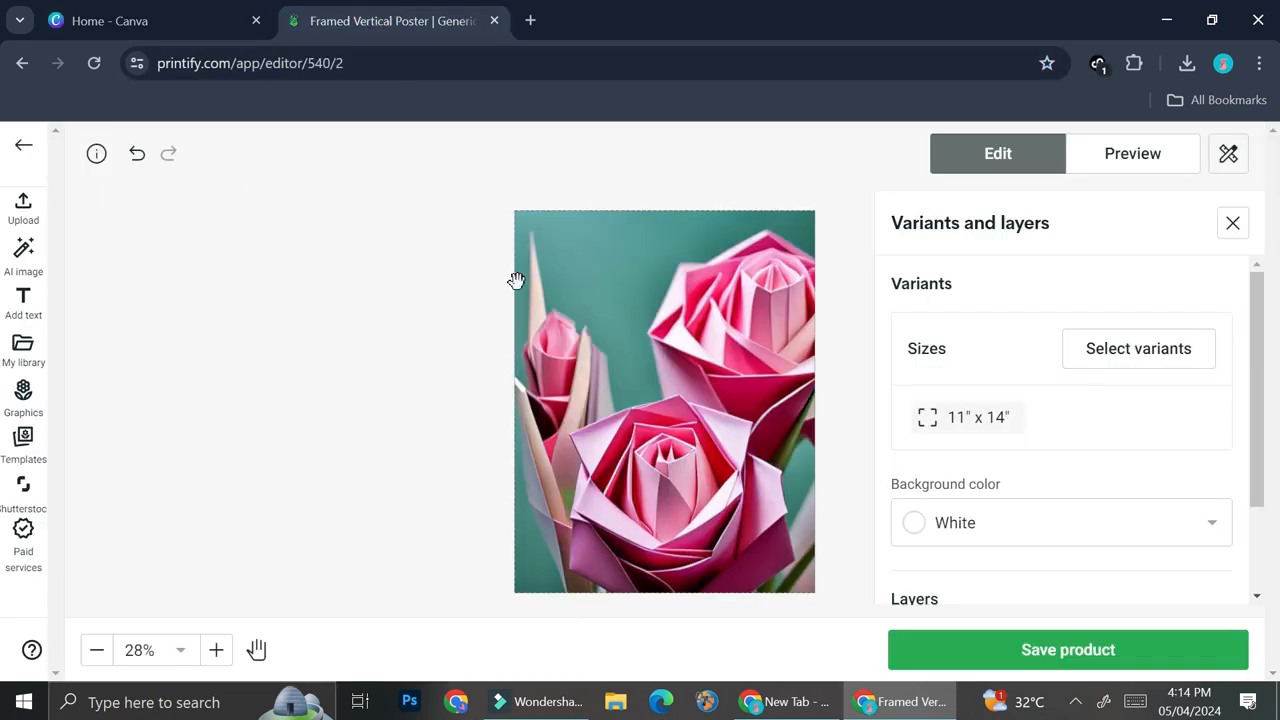
pyautogui.click(97, 155)
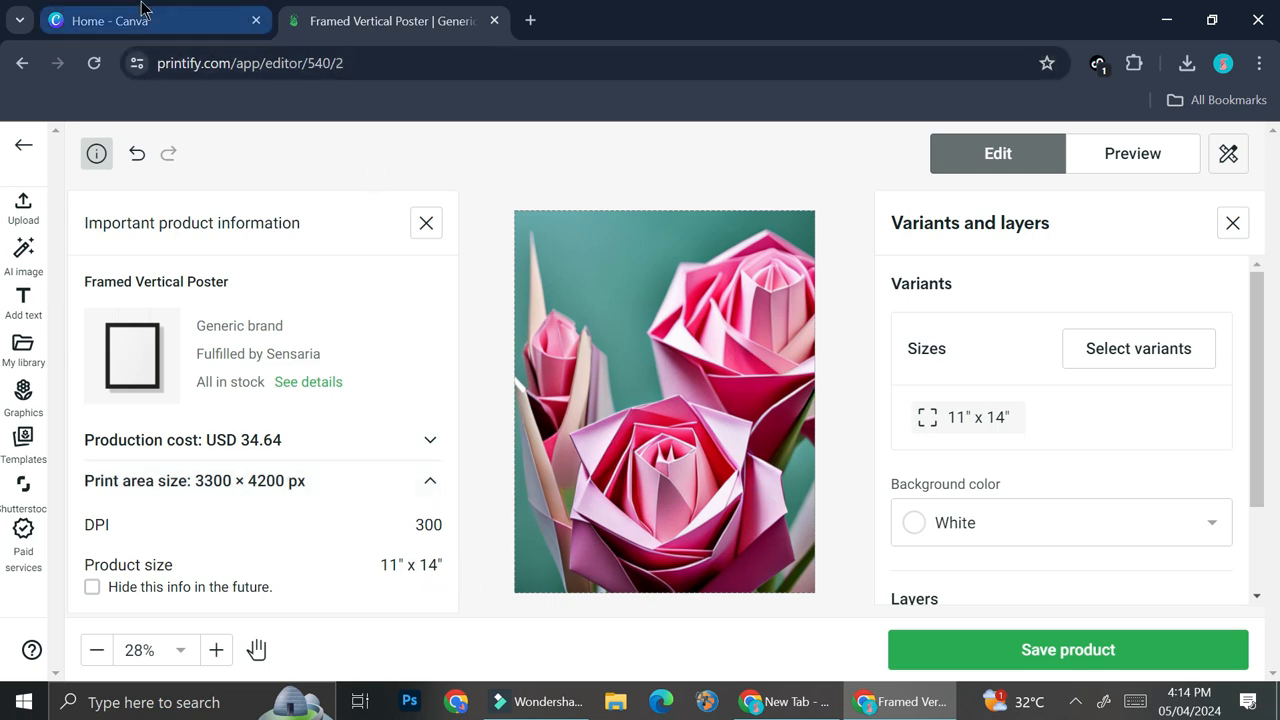
# - Switch to Canva and create a new blank Canvas Print design
pyautogui.click(214, 14)
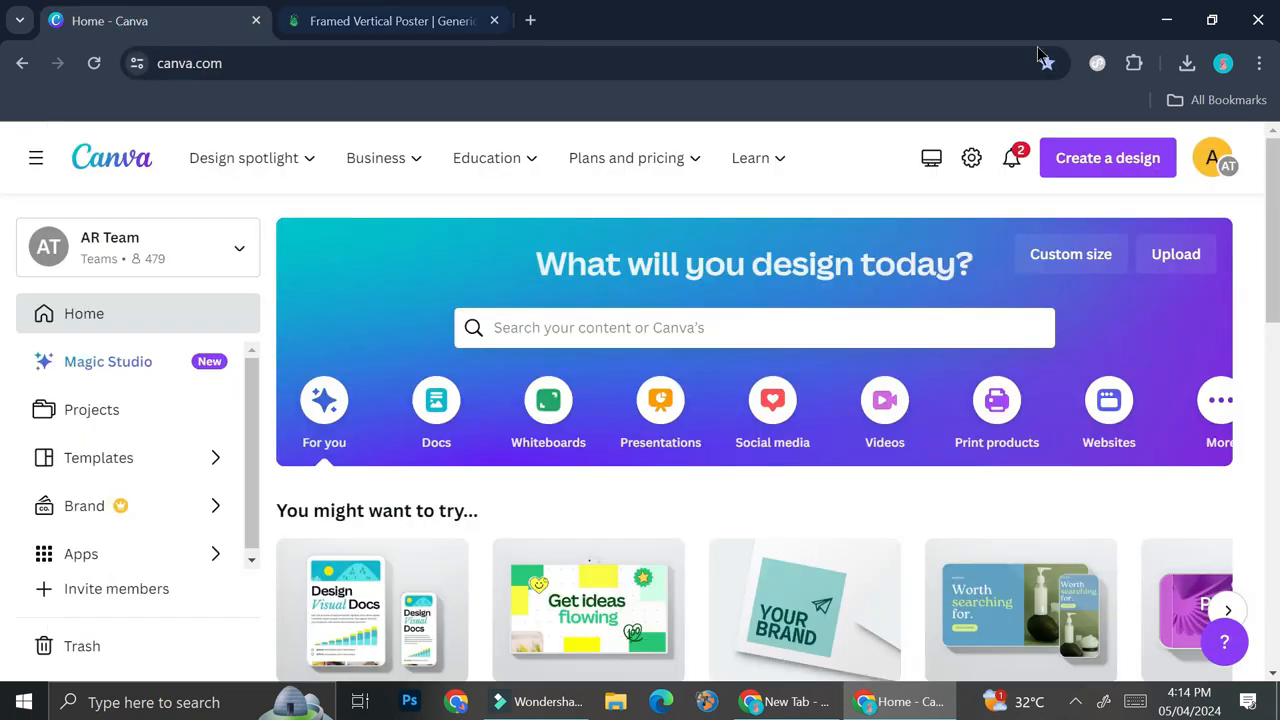
pyautogui.click(1090, 163)
pyautogui.click(871, 612)
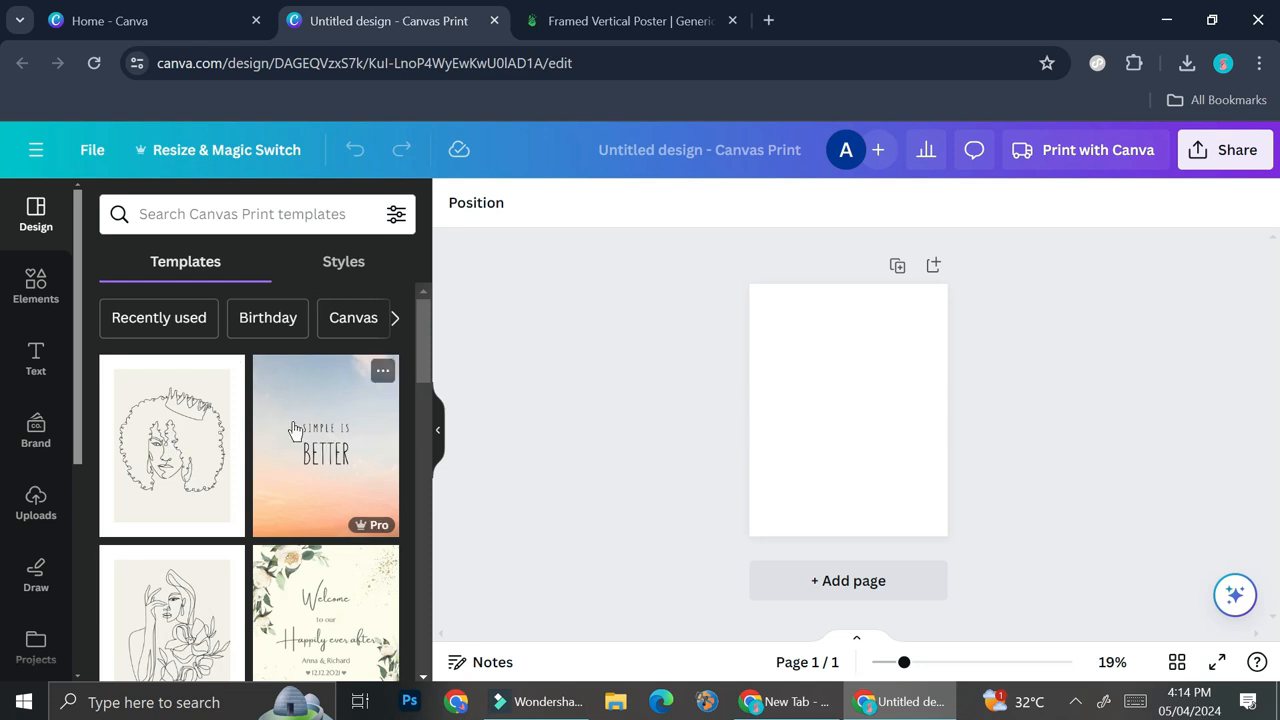
# - Find the "Beige Minimalist Neutral Boho Printable Female Wall Art Canvas" template with terracotta shapes and leaves, and apply it to the page
pyautogui.scroll(-4, 295, 430)
pyautogui.scroll(-1, 295, 430)
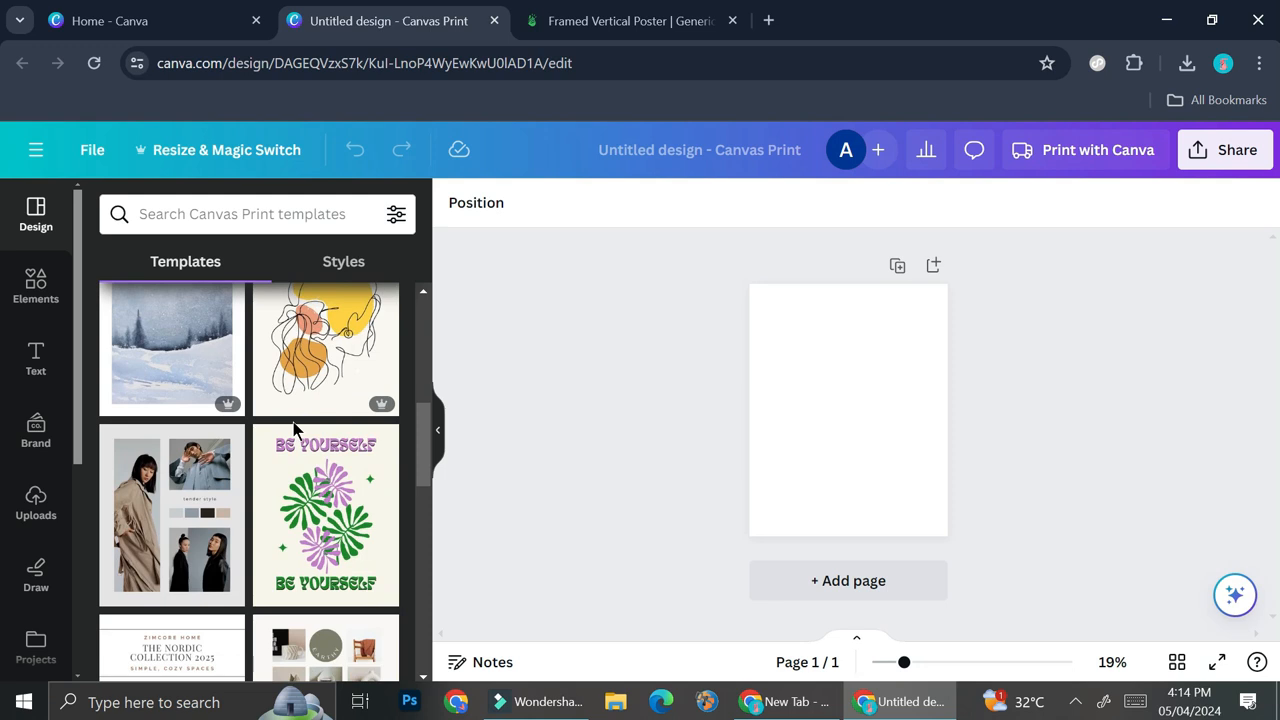
pyautogui.scroll(-3, 295, 430)
pyautogui.scroll(-5, 295, 430)
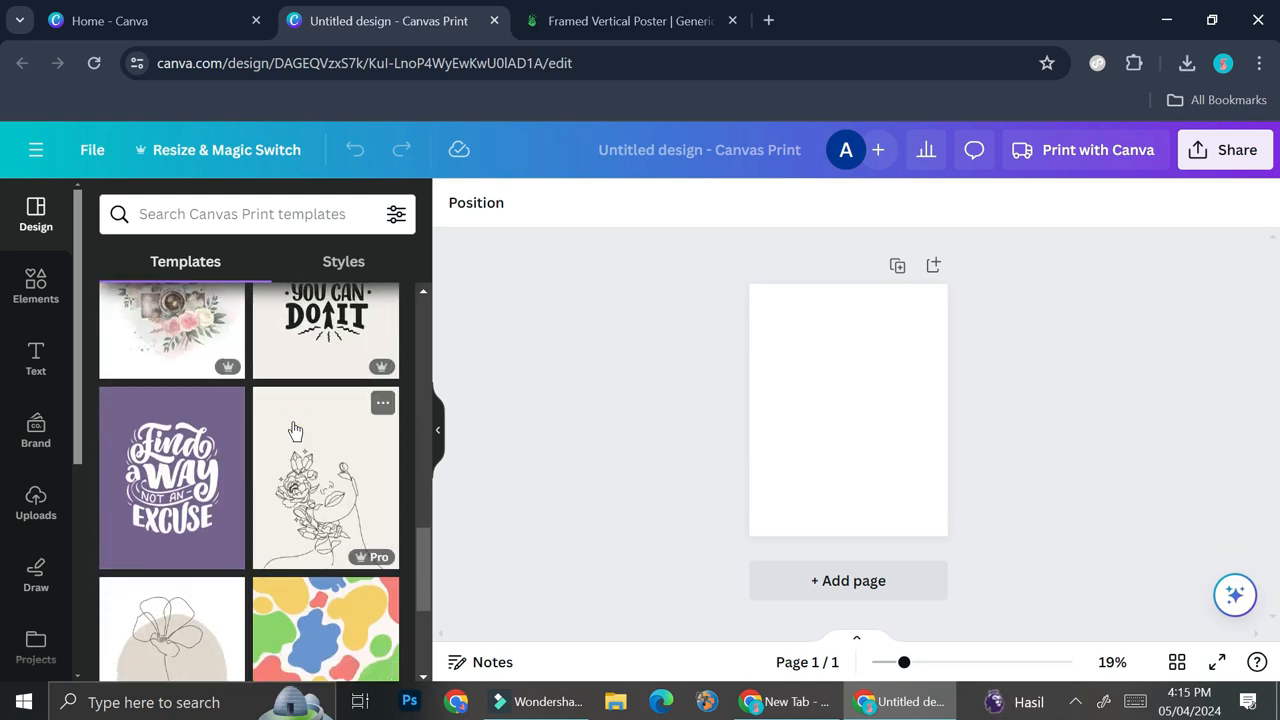
pyautogui.scroll(-2, 292, 432)
pyautogui.scroll(-2, 270, 440)
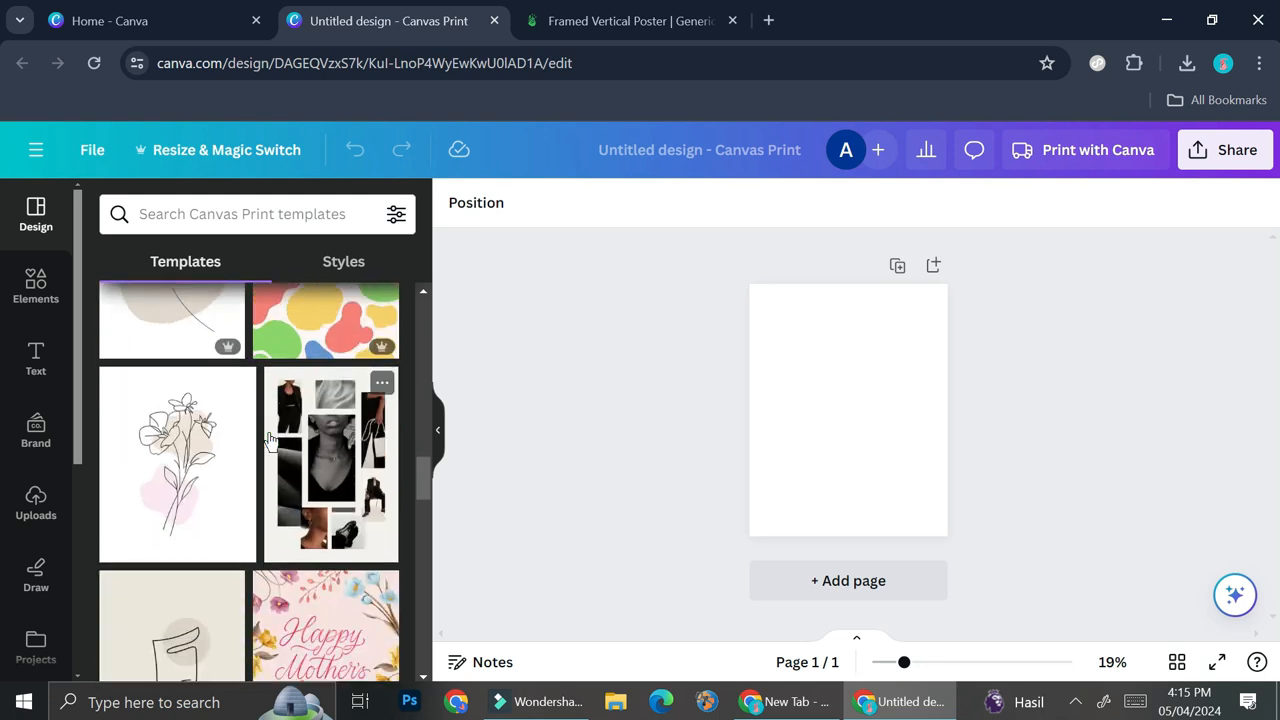
pyautogui.scroll(-3, 270, 440)
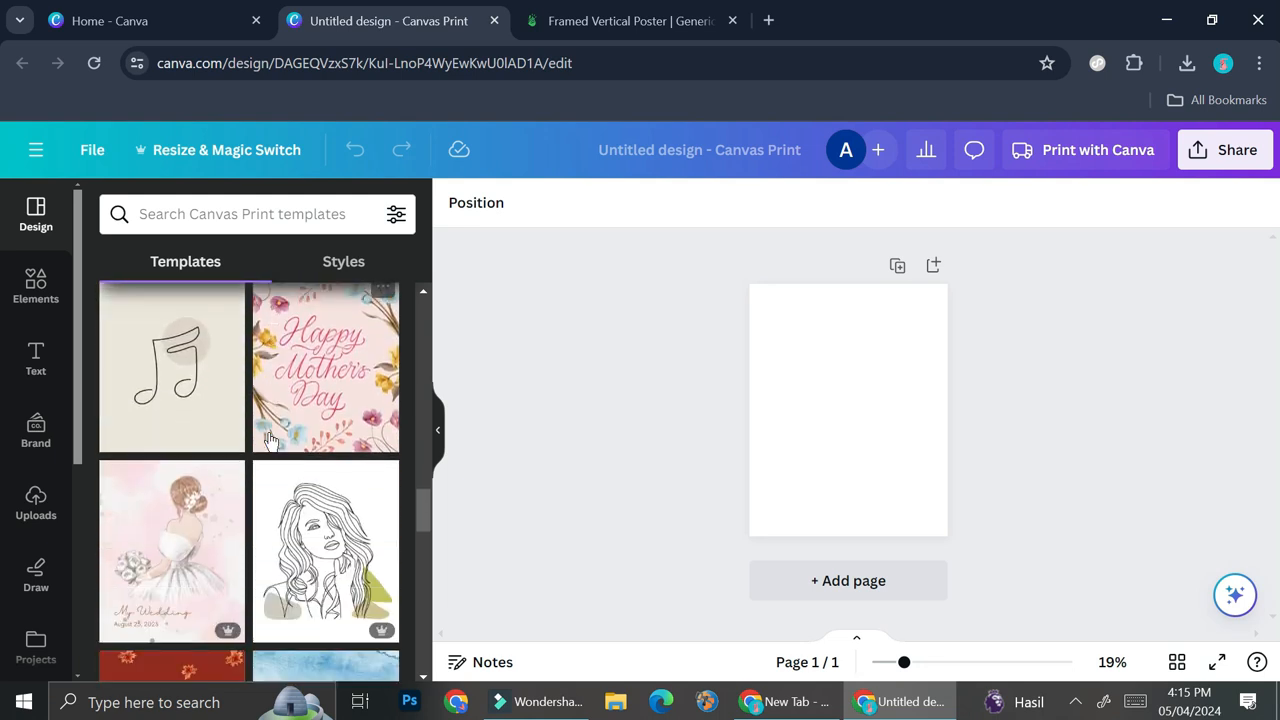
pyautogui.scroll(-2, 270, 440)
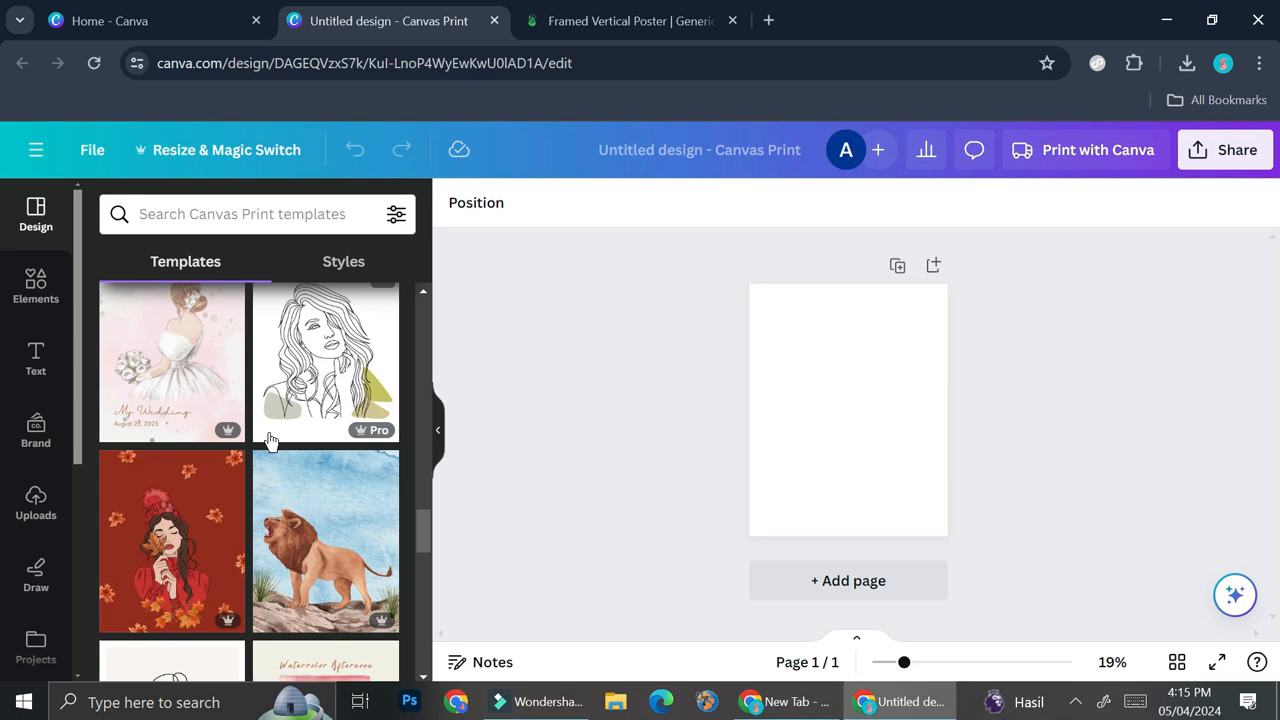
pyautogui.scroll(-2, 270, 440)
pyautogui.scroll(-2, 269, 436)
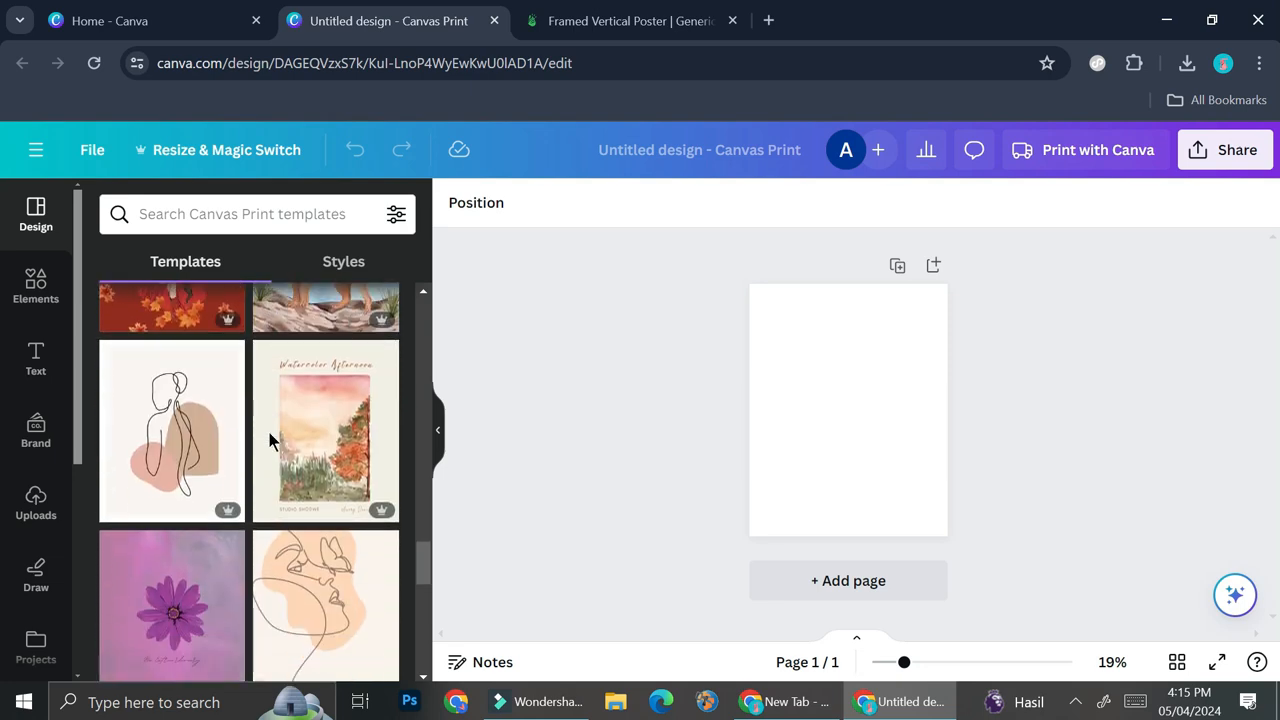
pyautogui.scroll(-2, 270, 440)
pyautogui.scroll(-2, 270, 440)
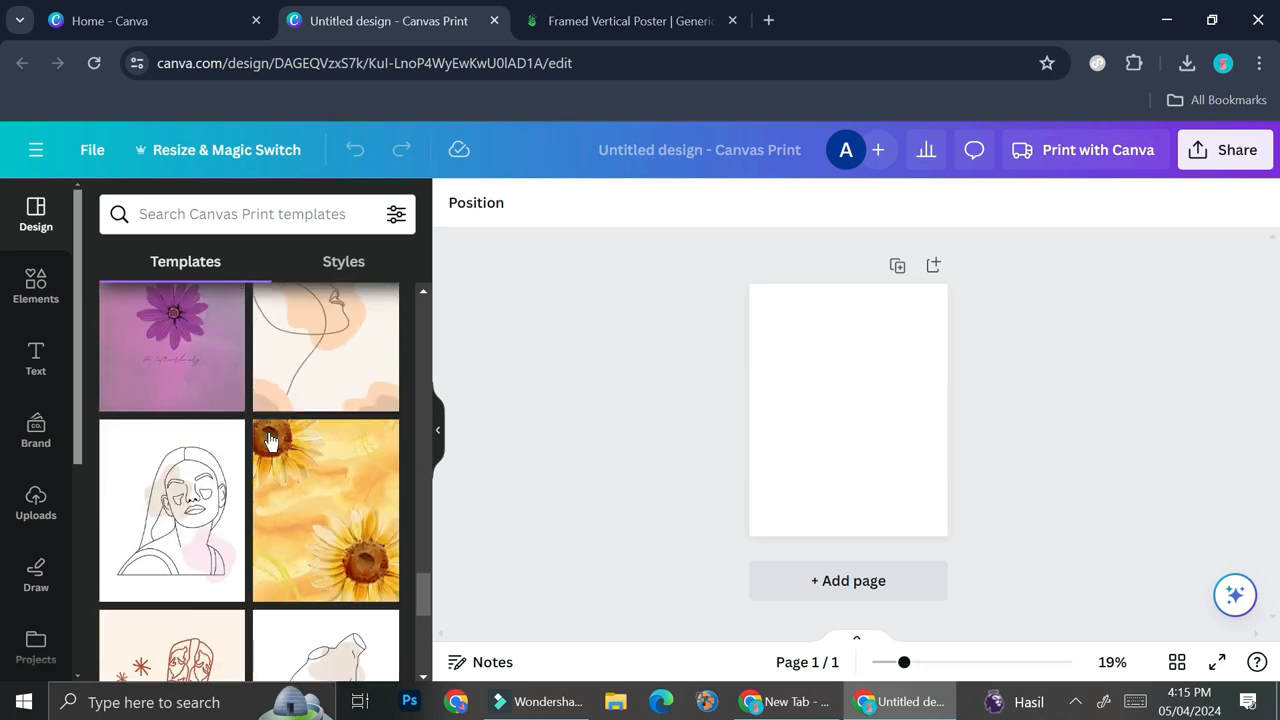
pyautogui.scroll(-2, 270, 440)
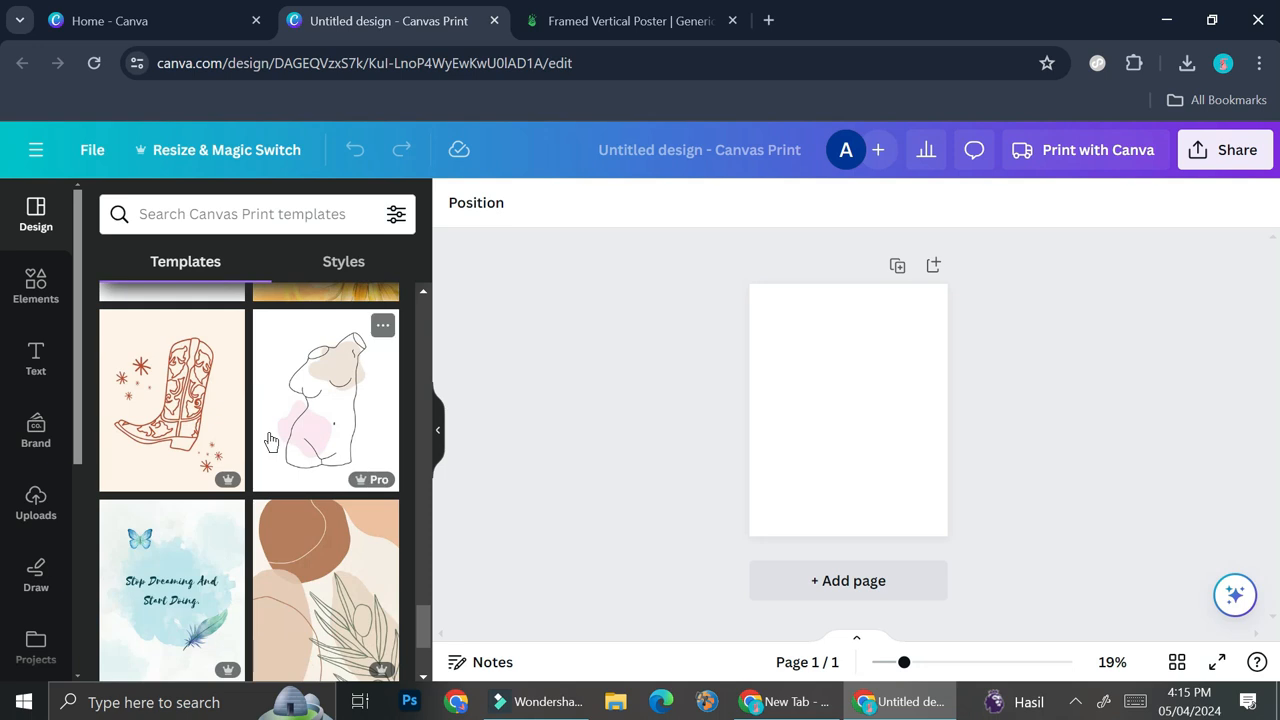
pyautogui.scroll(-2, 270, 440)
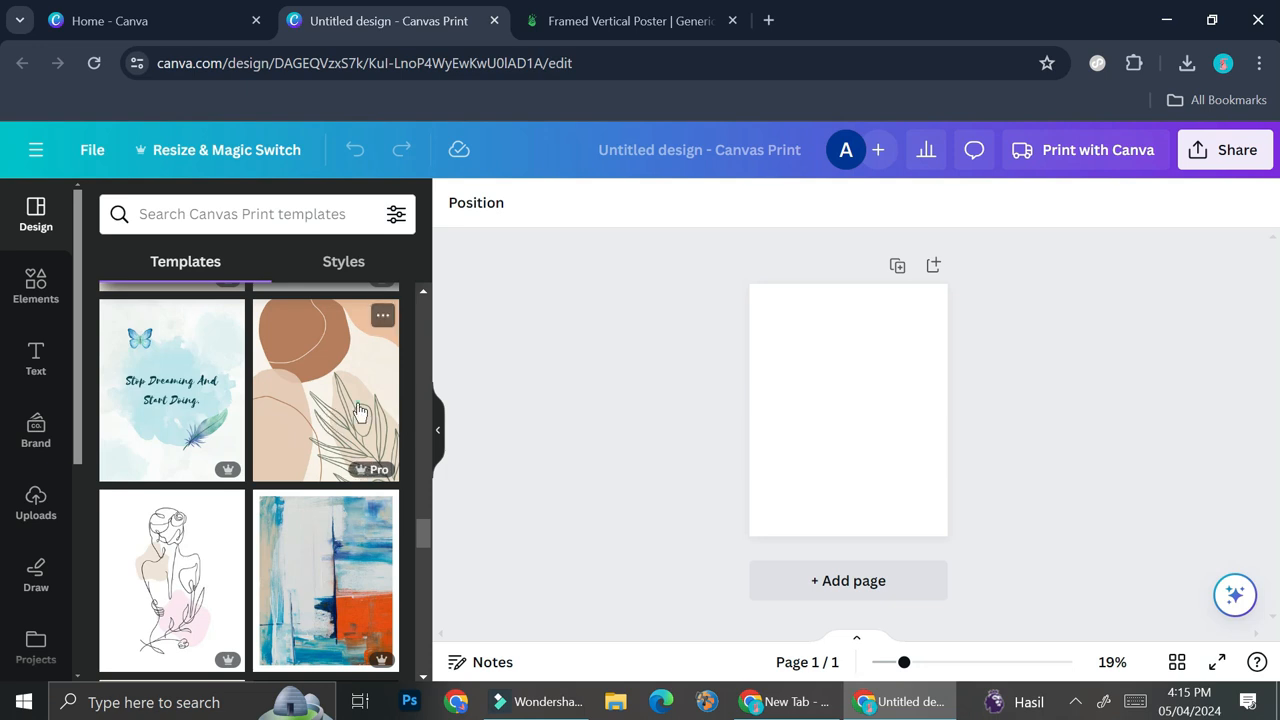
pyautogui.click(326, 416)
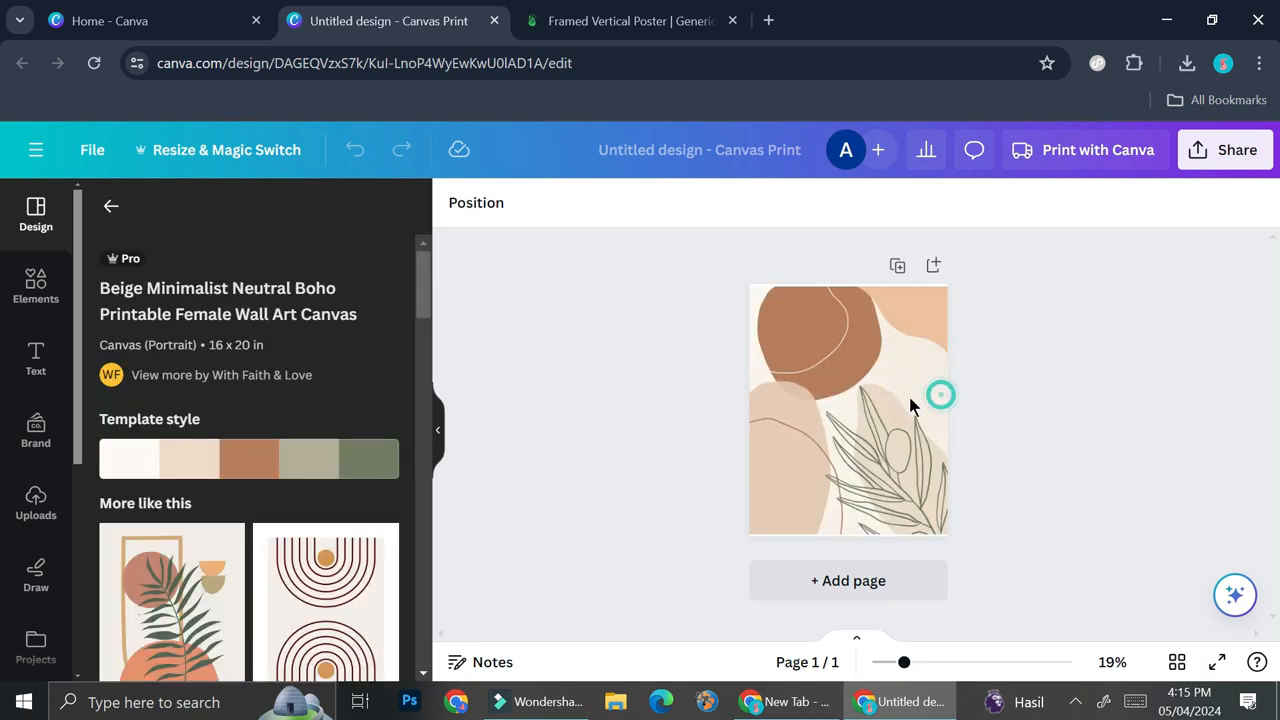
pyautogui.click(906, 400)
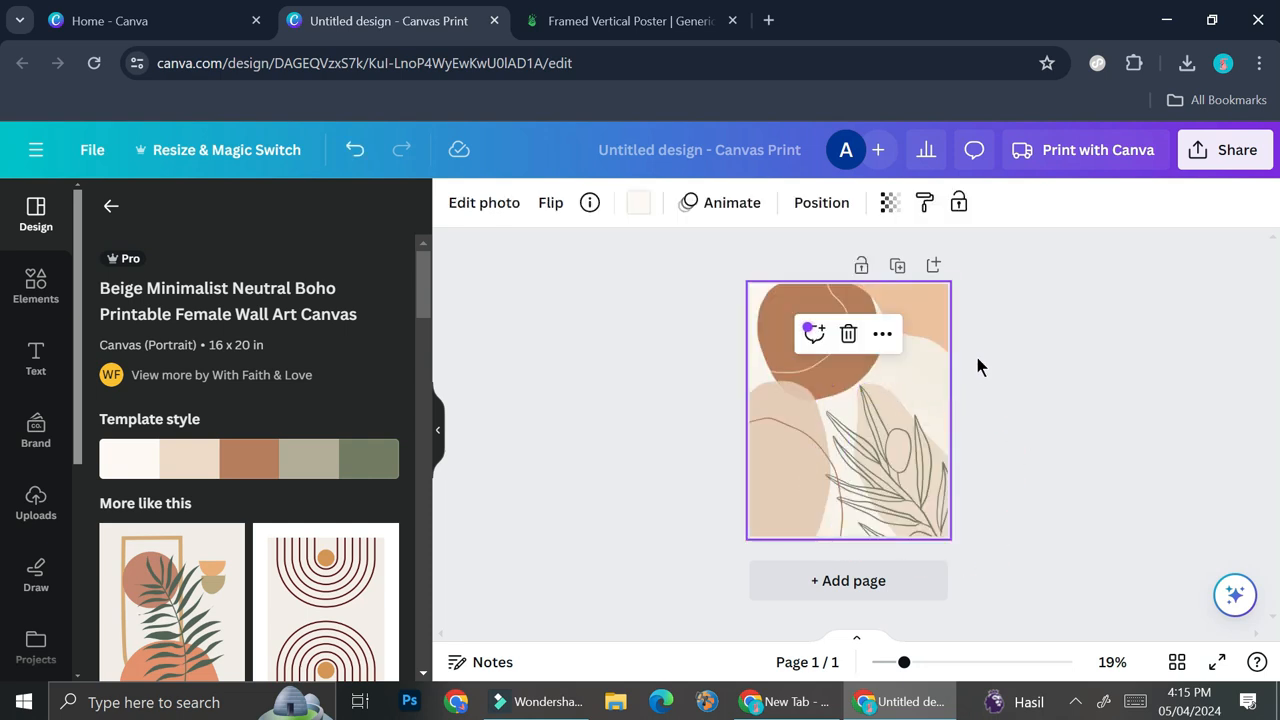
pyautogui.click(1038, 370)
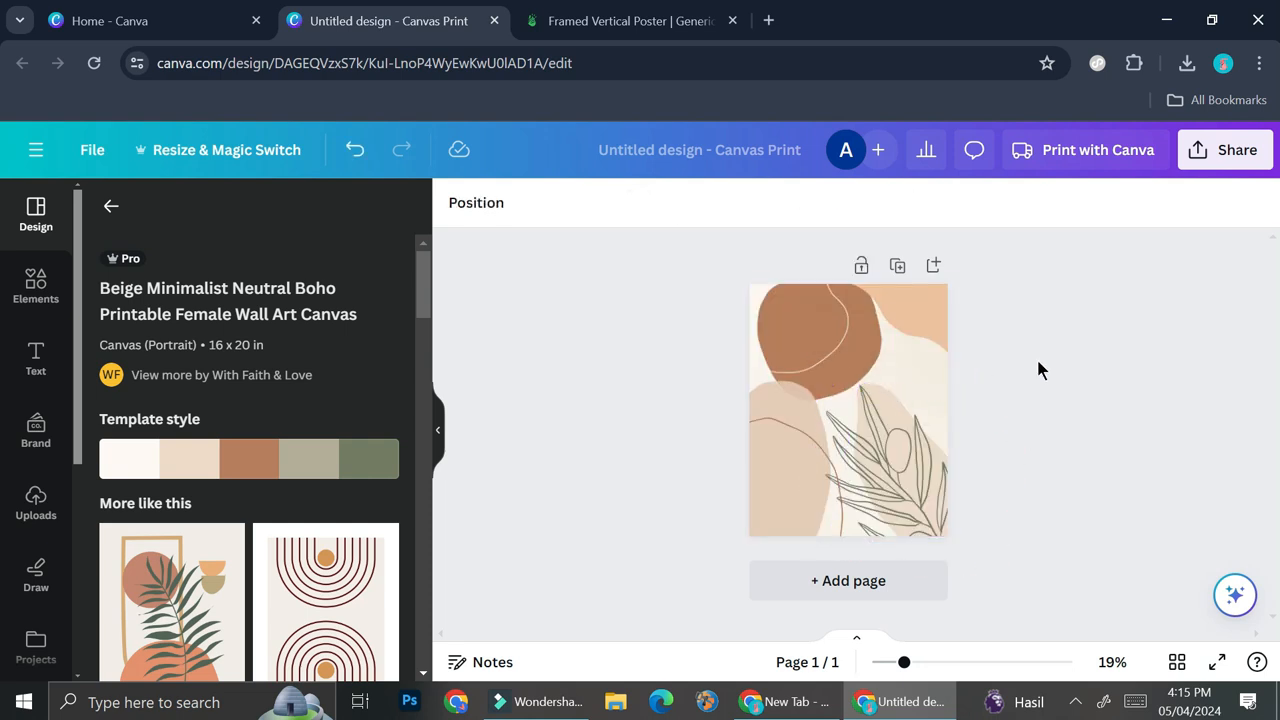
# - Add a rounded square shape to the page and set its transparency to 69
pyautogui.click(36, 285)
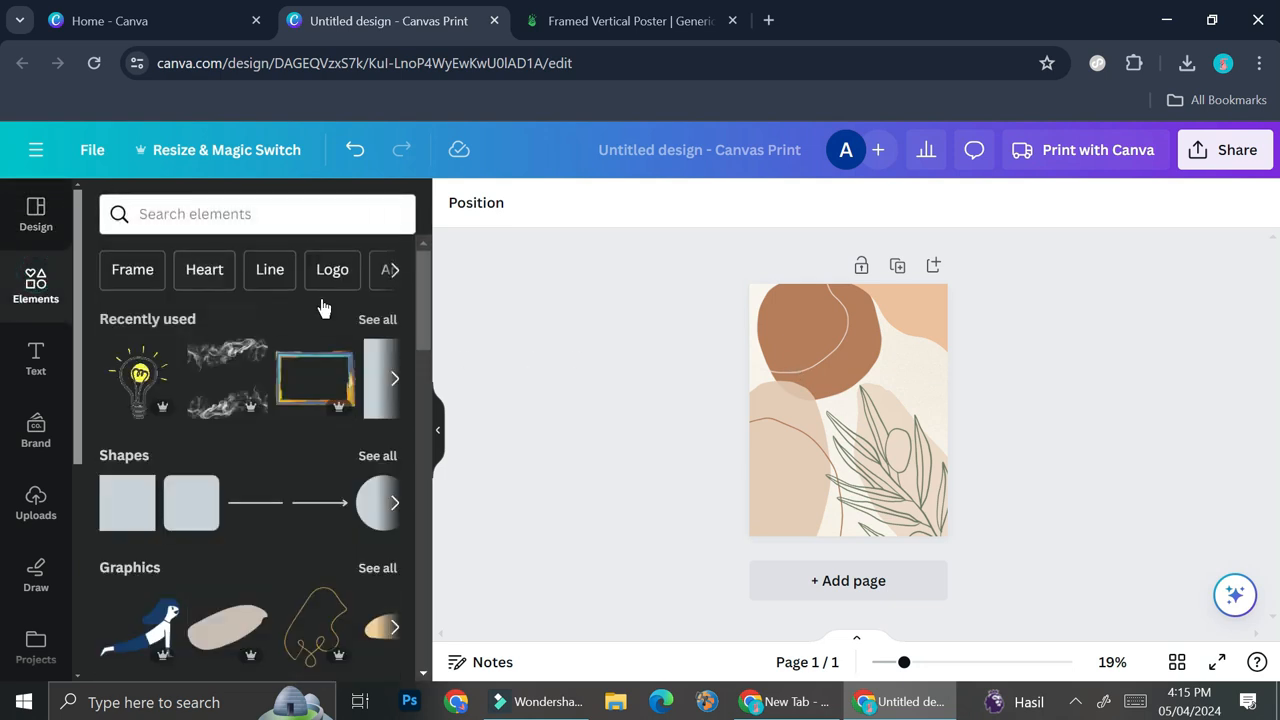
pyautogui.click(378, 320)
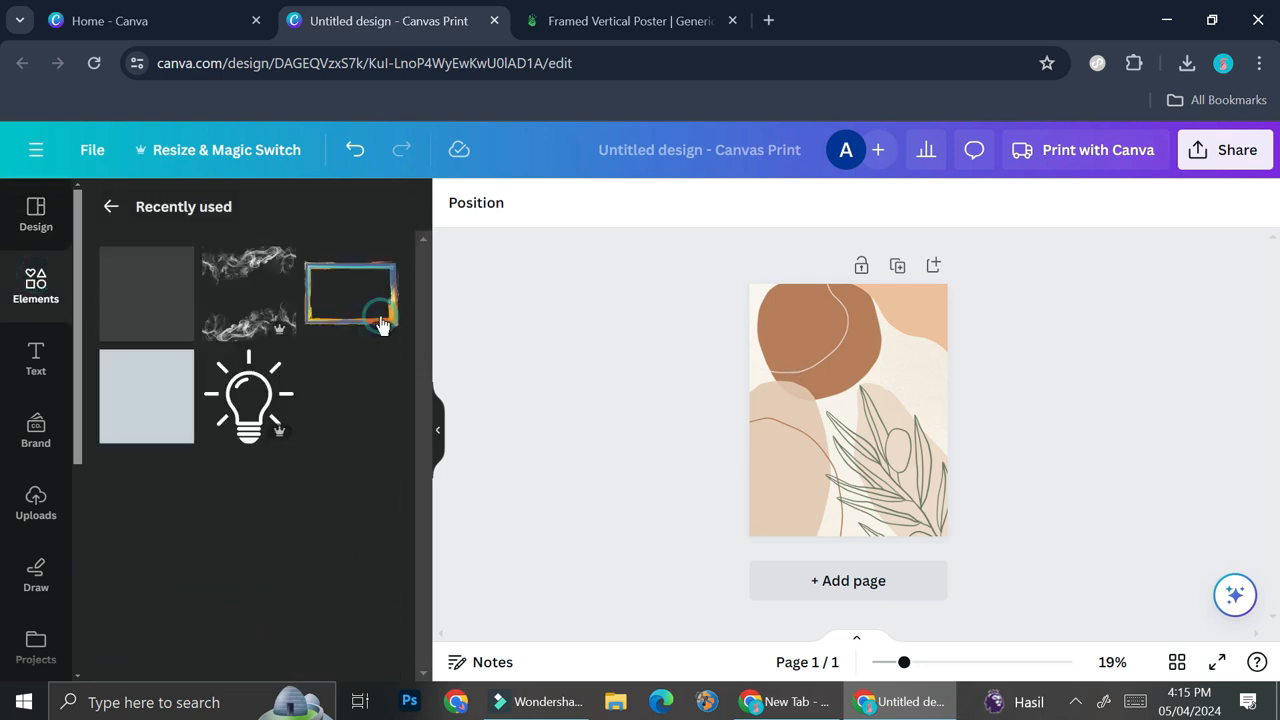
pyautogui.click(113, 207)
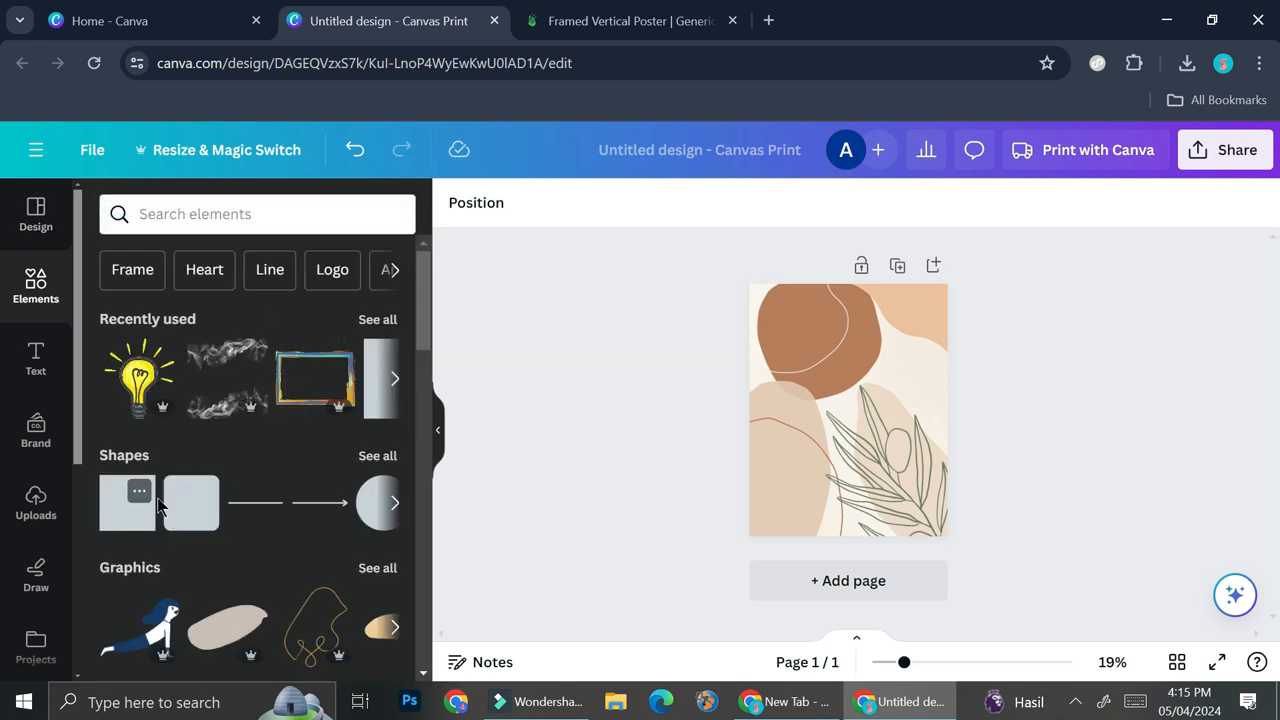
pyautogui.click(188, 500)
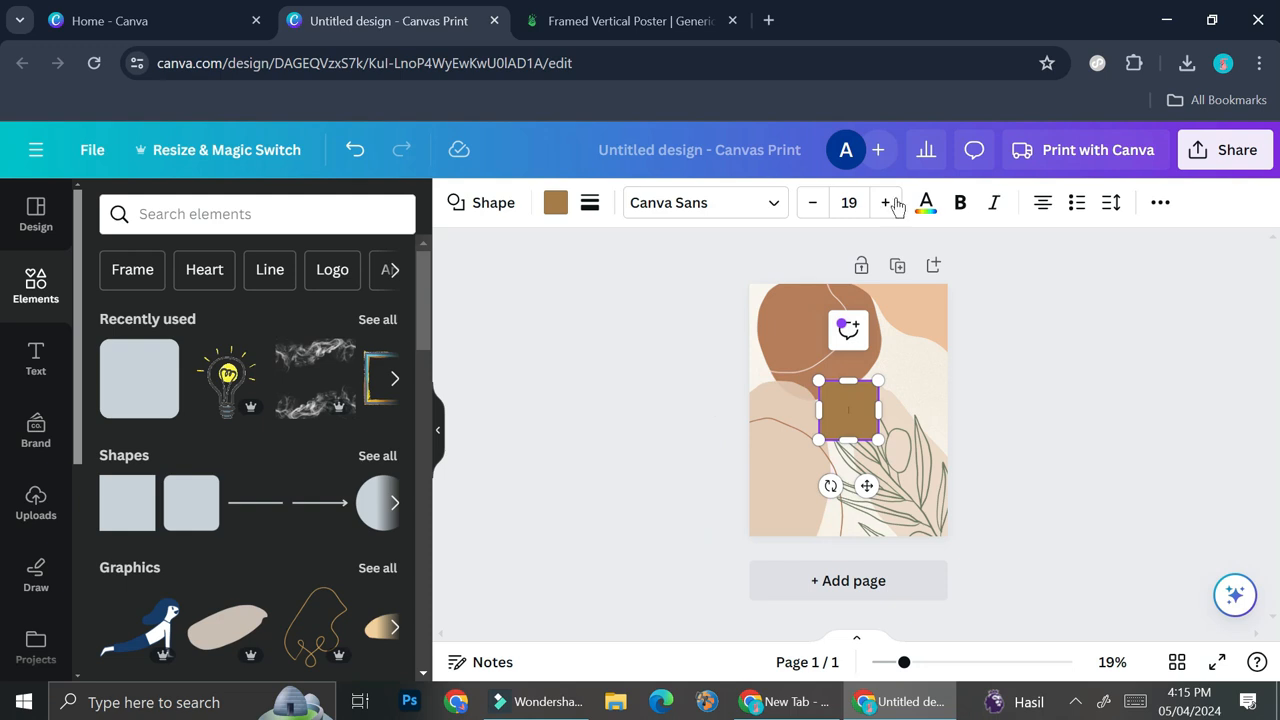
pyautogui.click(1160, 202)
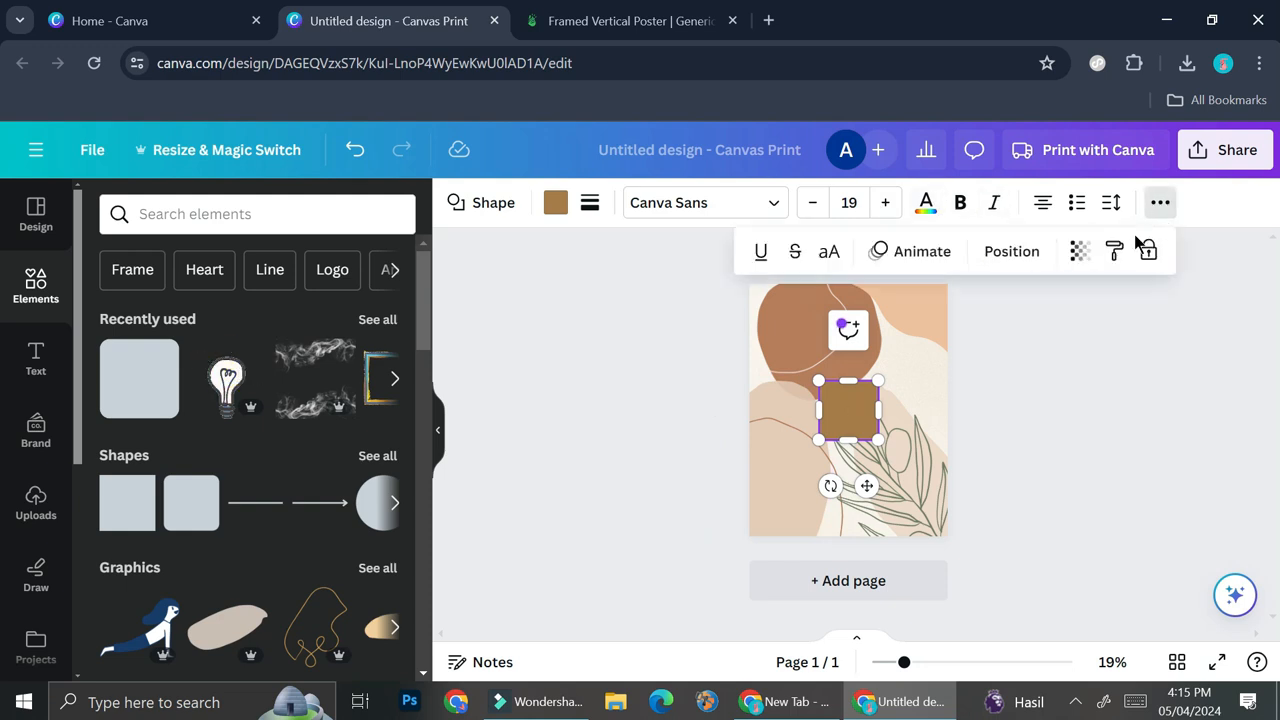
pyautogui.click(1077, 253)
pyautogui.moveTo(1077, 338); pyautogui.dragTo(1024, 345)
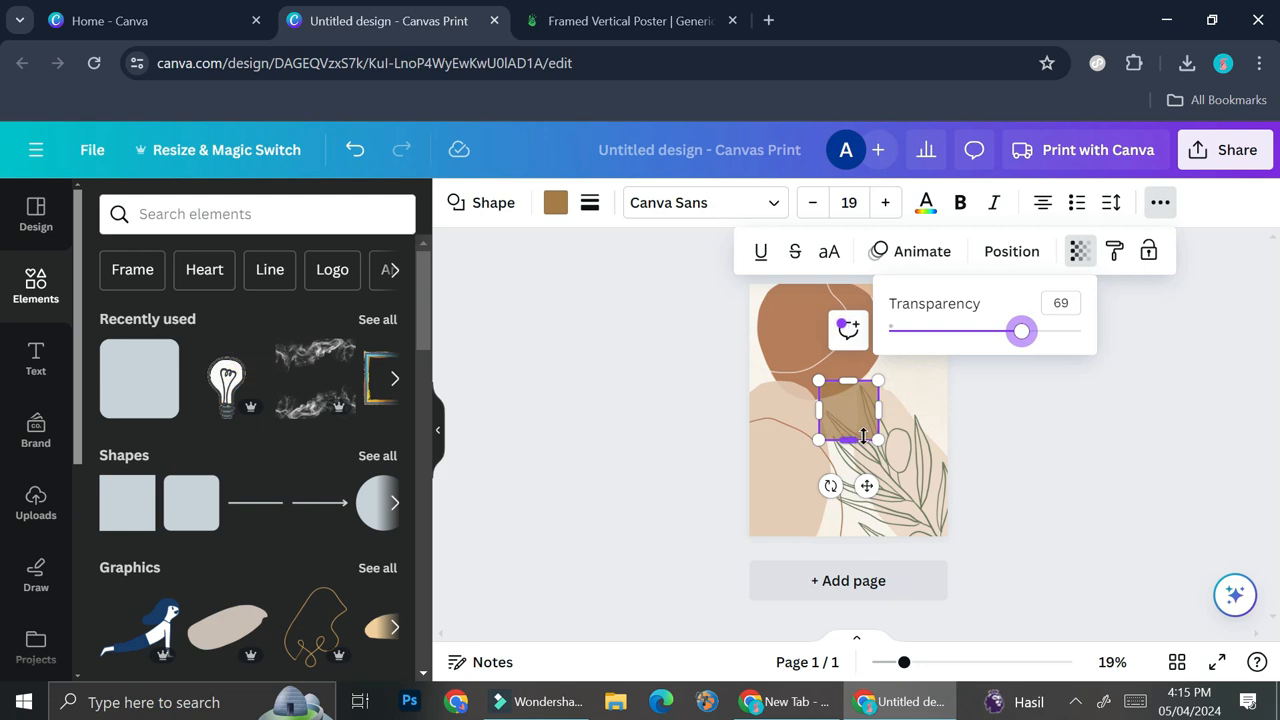
# - Enlarge and center the rounded shape to cover most of the page, and recolor it to the off-white document color #fffaf5
pyautogui.moveTo(879, 439); pyautogui.dragTo(911, 527)
pyautogui.moveTo(852, 421); pyautogui.dragTo(806, 349)
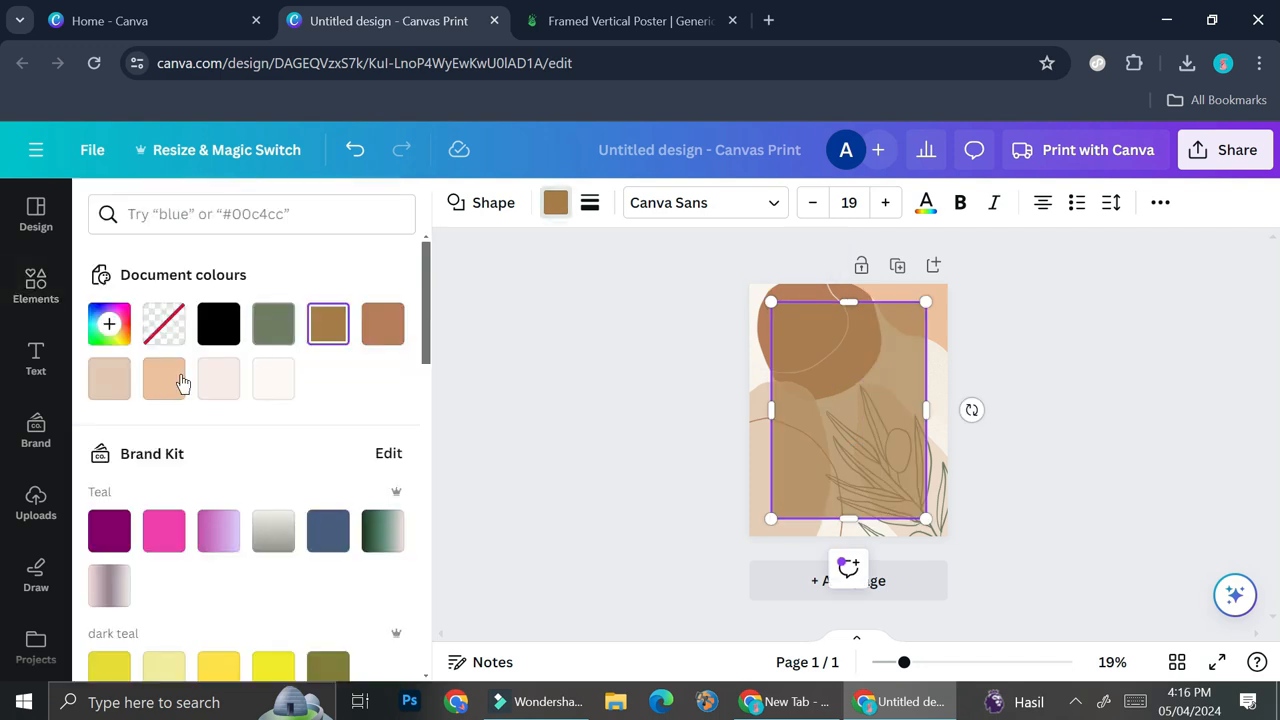
pyautogui.click(172, 380)
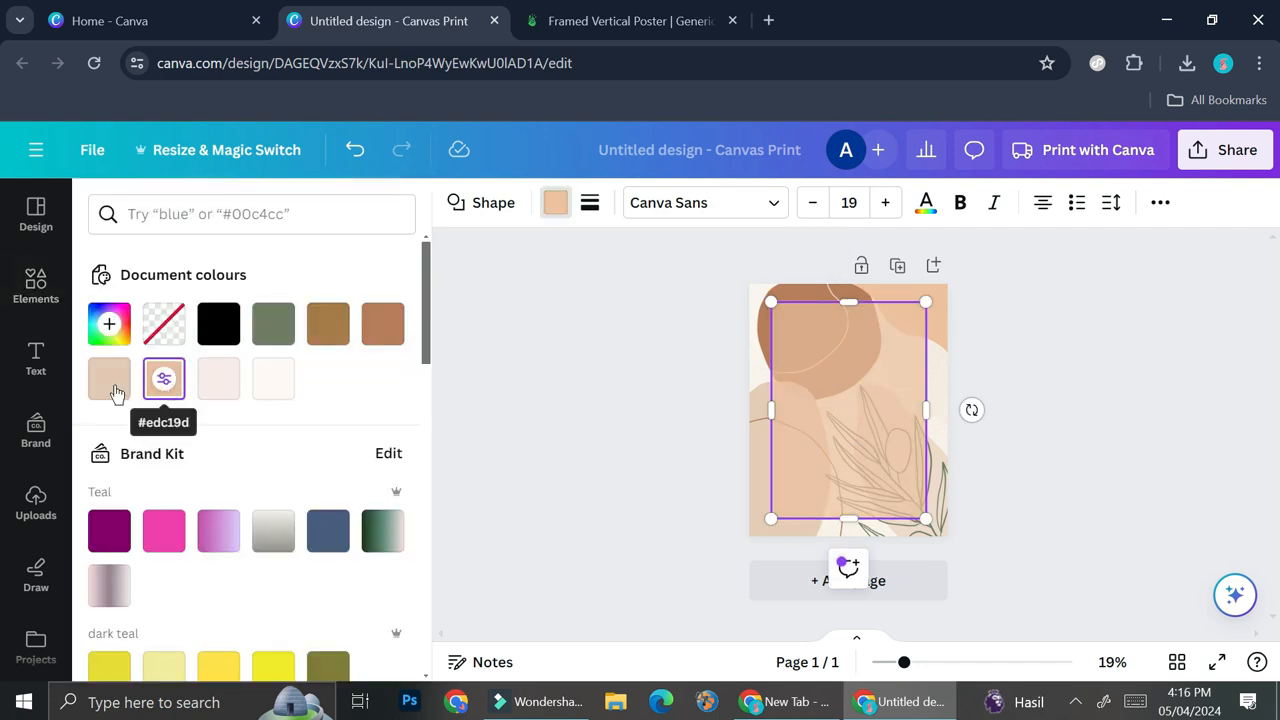
pyautogui.click(273, 378)
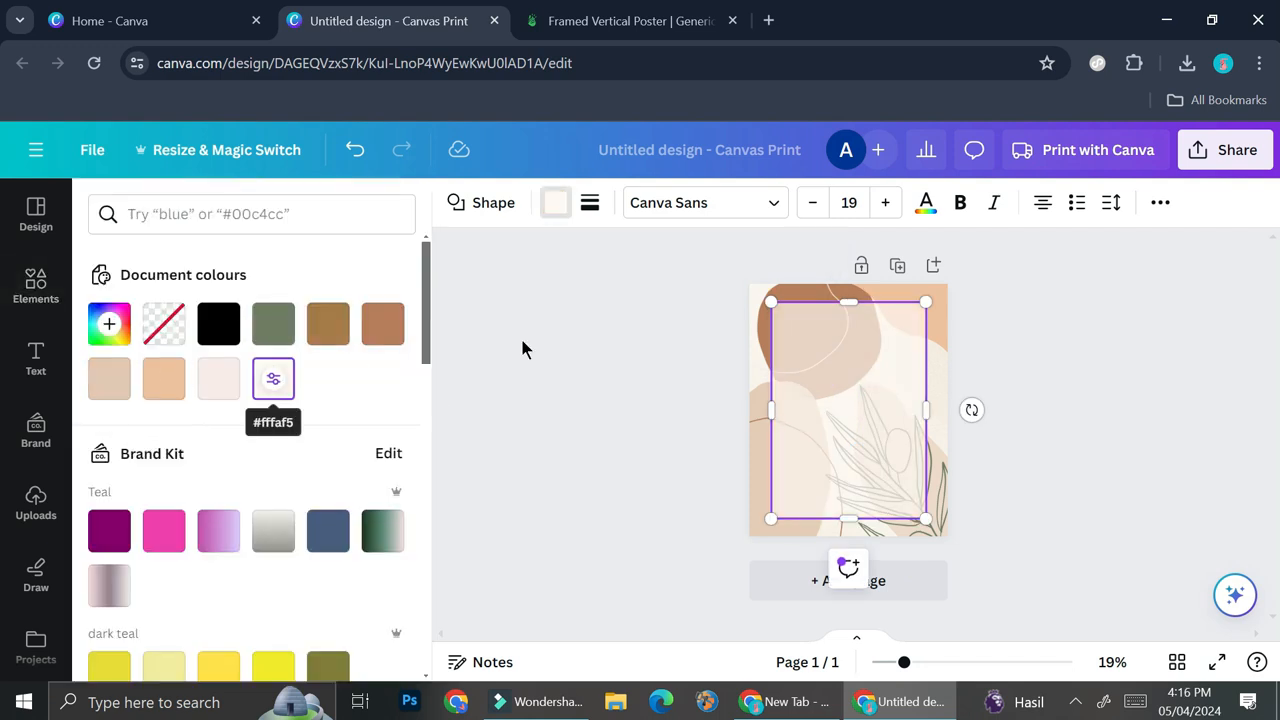
pyautogui.click(1023, 343)
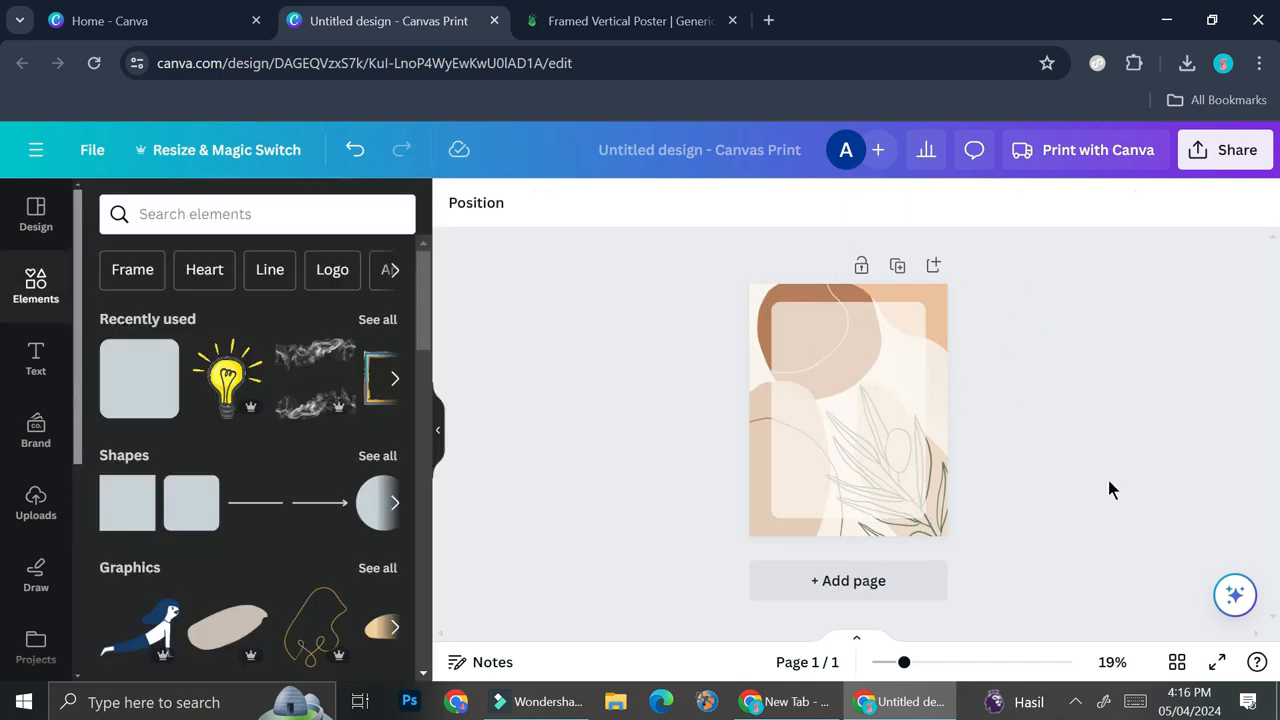
# - Browse the text styles and font combinations for lettering that suits the poster
pyautogui.click(40, 366)
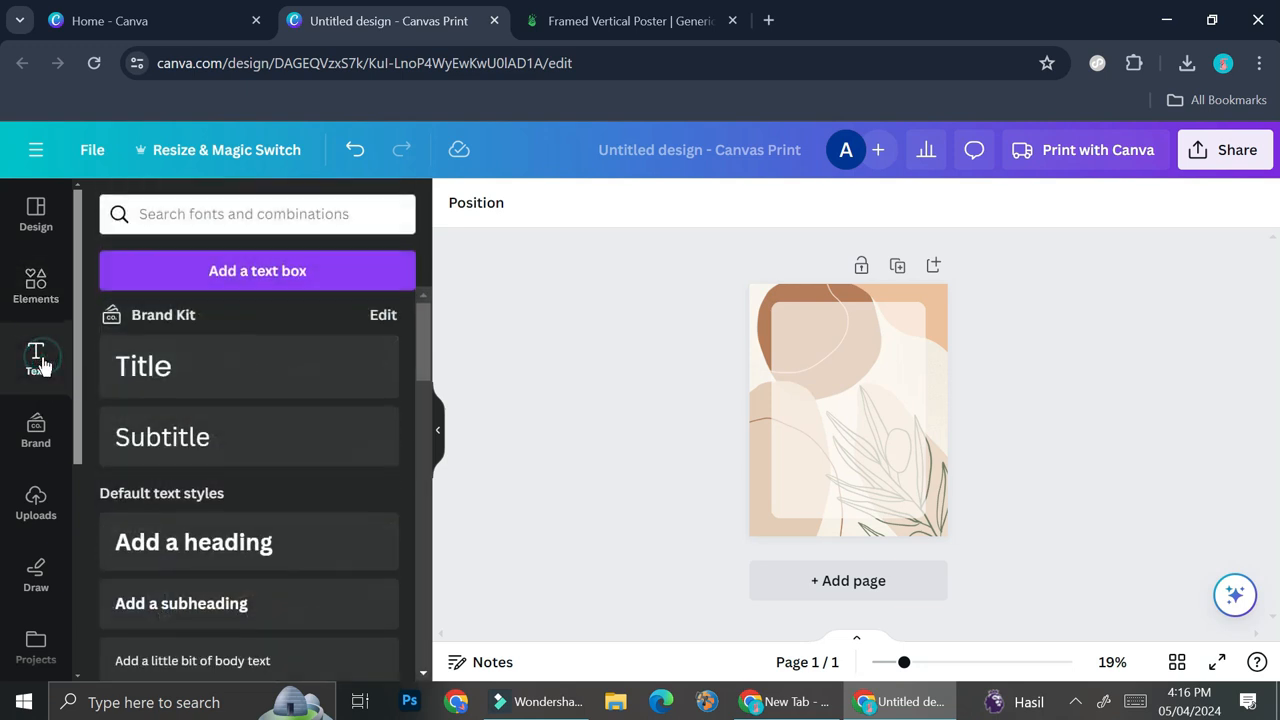
pyautogui.scroll(-3, 210, 445)
pyautogui.scroll(-3, 215, 448)
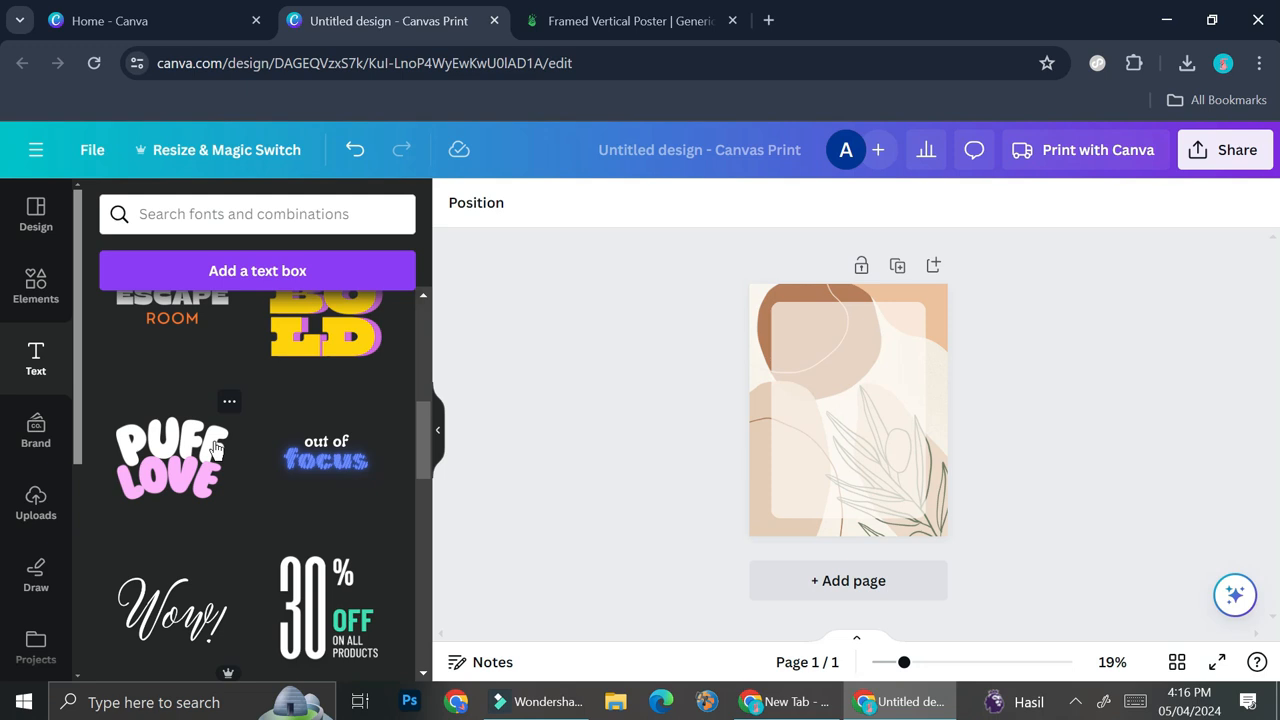
pyautogui.scroll(-3, 215, 448)
pyautogui.scroll(-3, 346, 420)
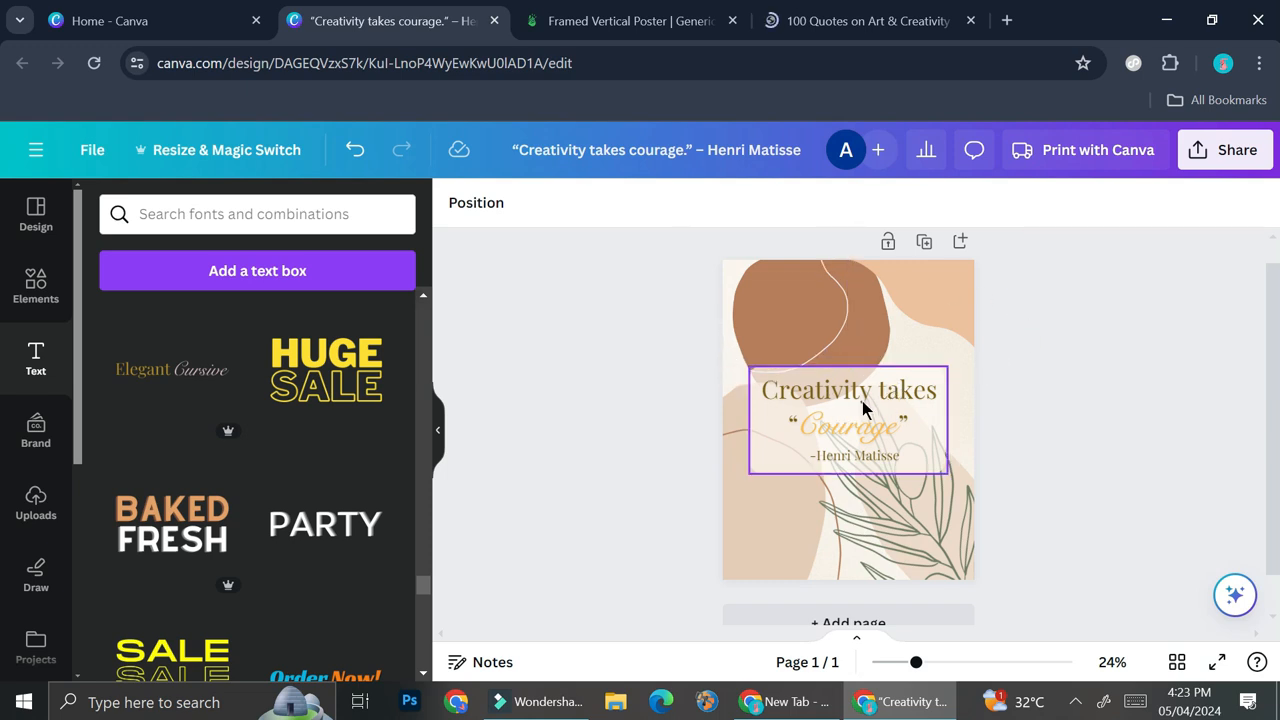
# - Download the finished "Creativity takes Courage" quote design from Canva
pyautogui.click(1248, 152)
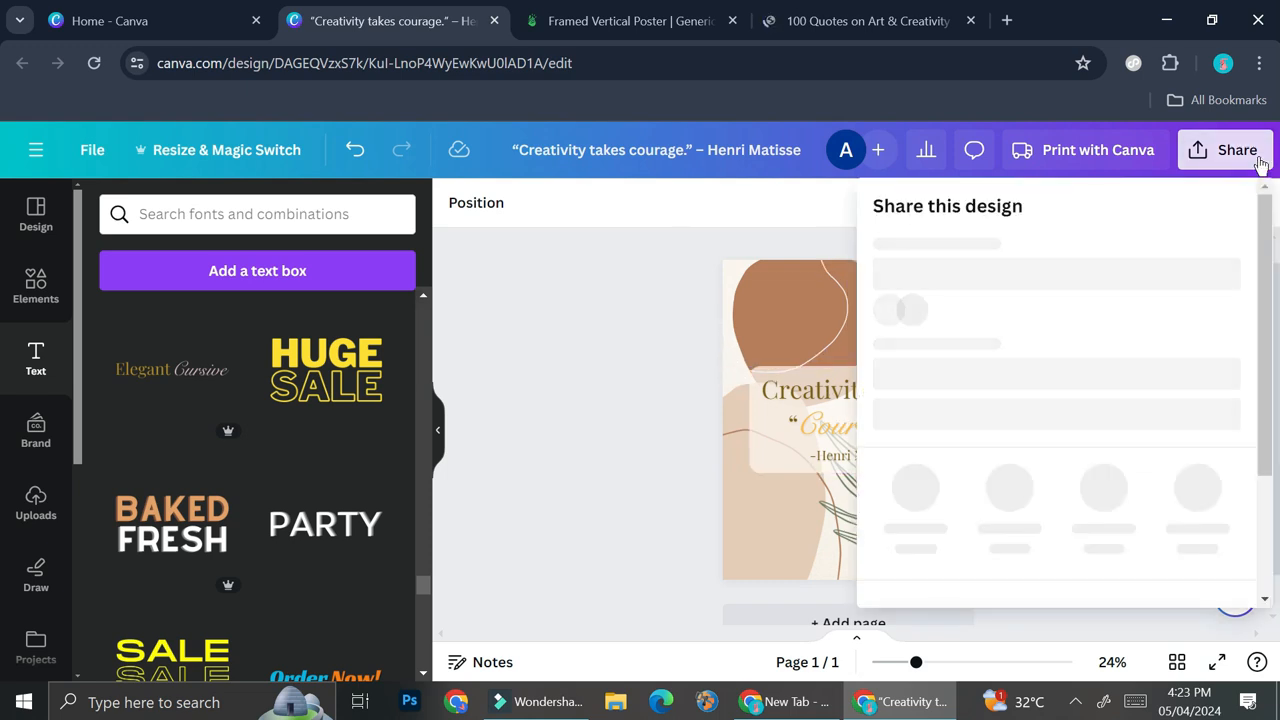
pyautogui.scroll(-3, 1057, 364)
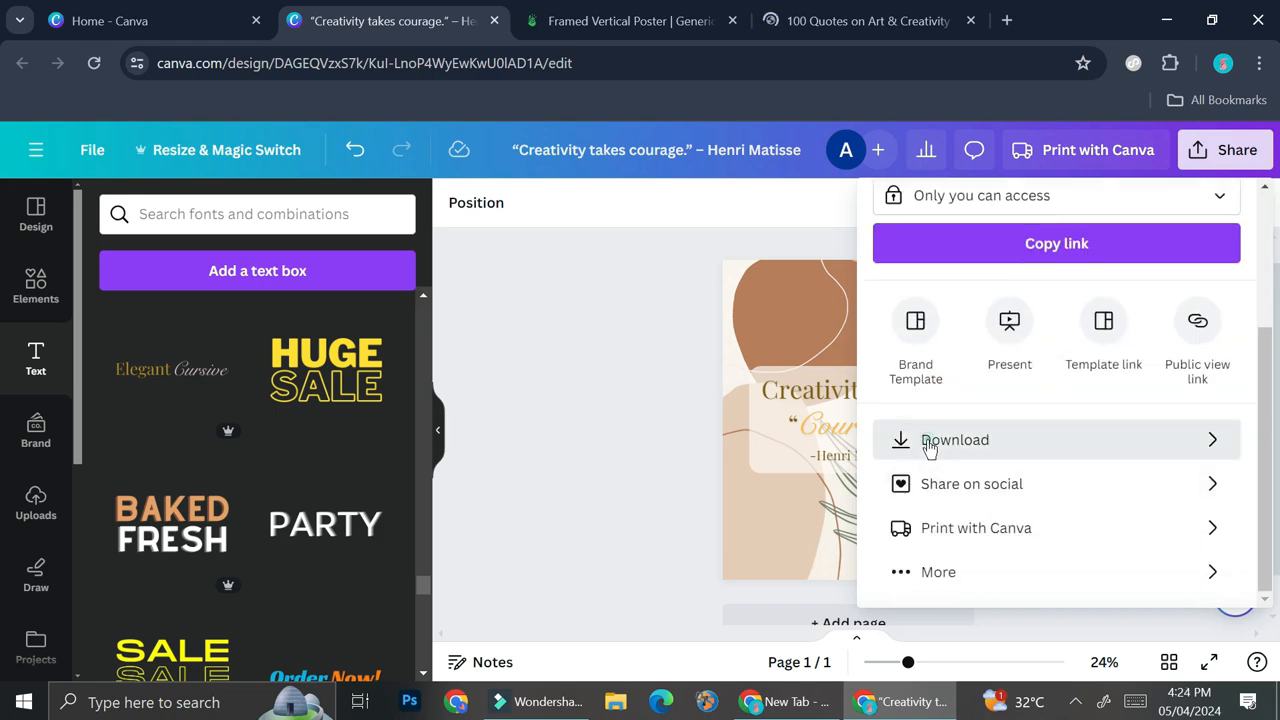
# - Switch to Printify and upload the downloaded quote design from the device's Downloads folder onto the poster
pyautogui.click(596, 16)
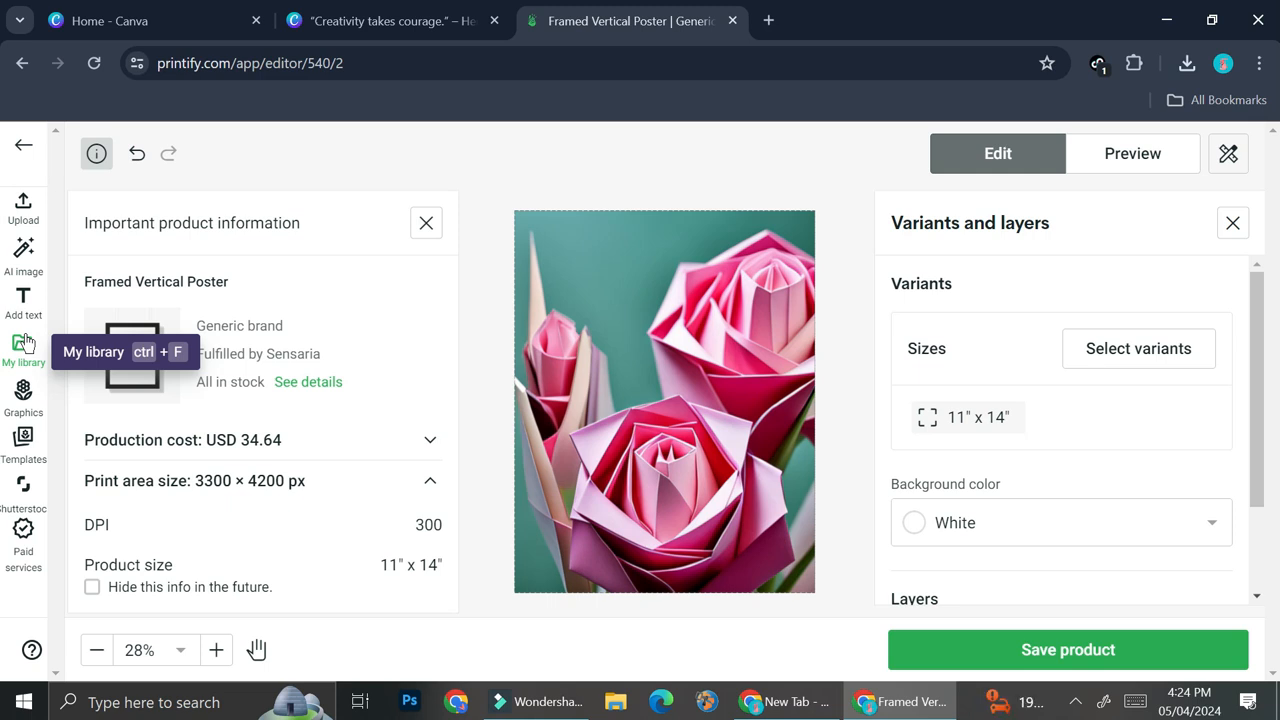
pyautogui.click(31, 210)
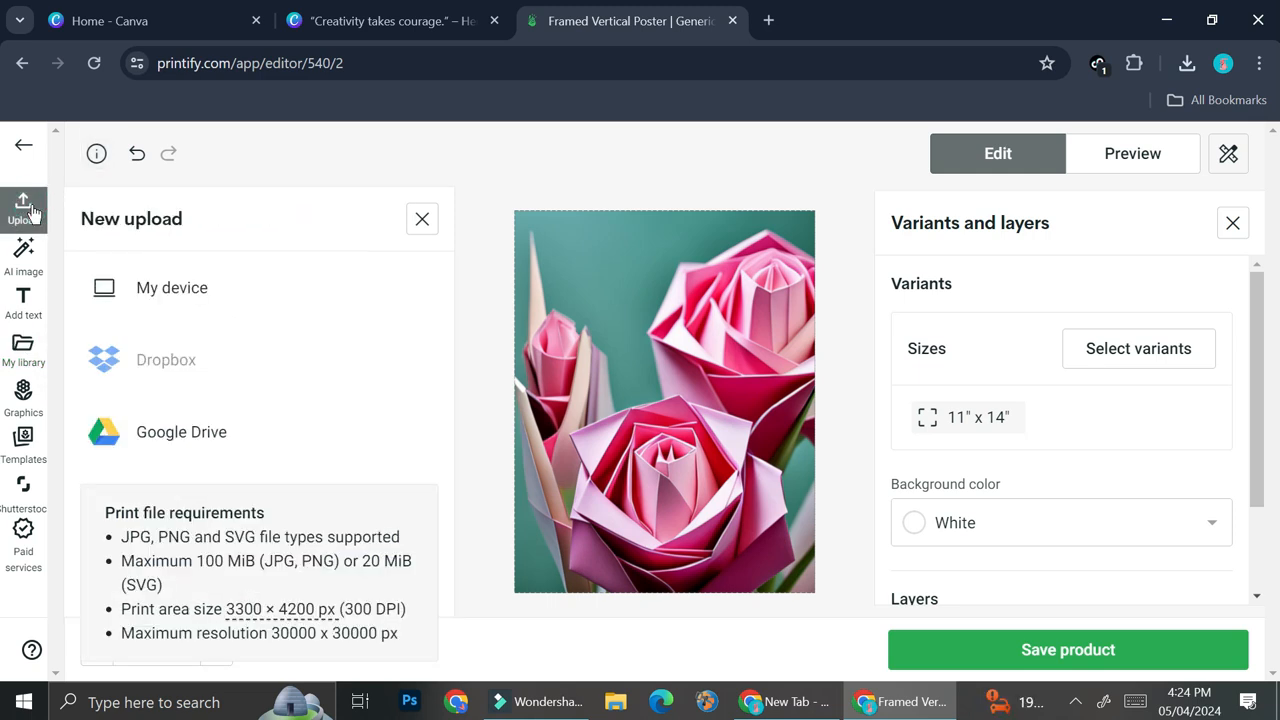
pyautogui.click(196, 296)
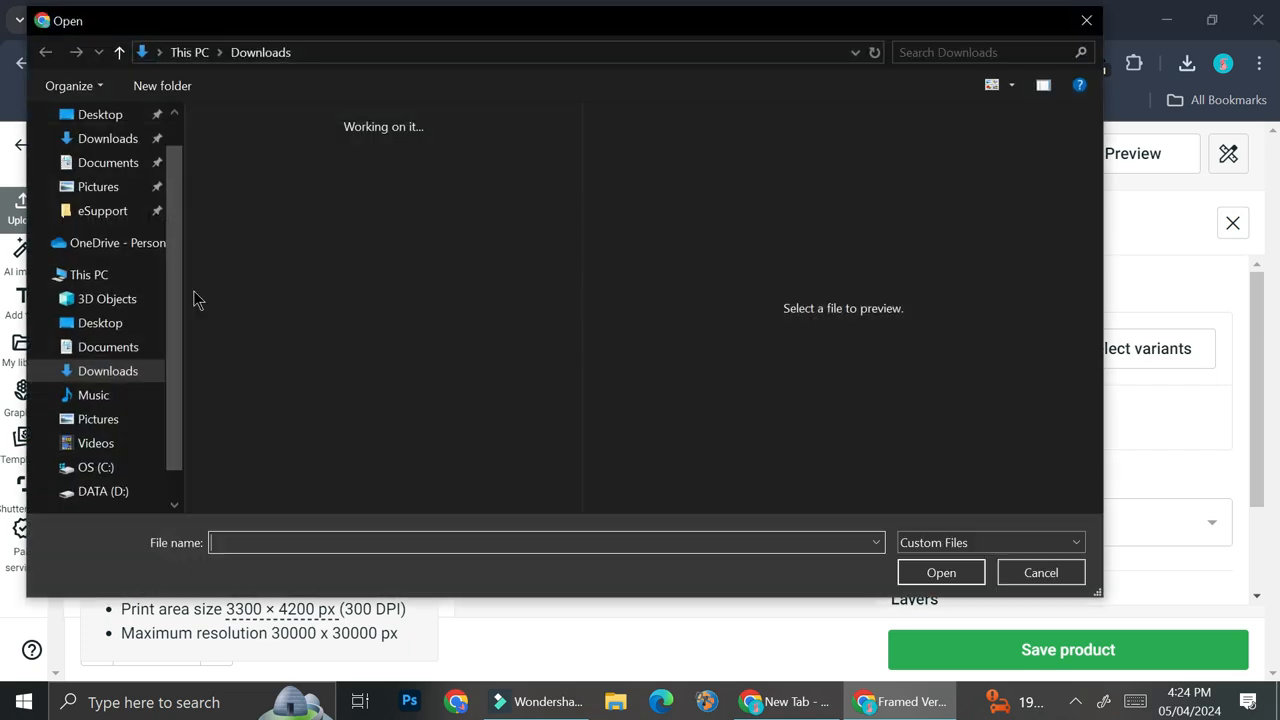
pyautogui.doubleClick(240, 180)
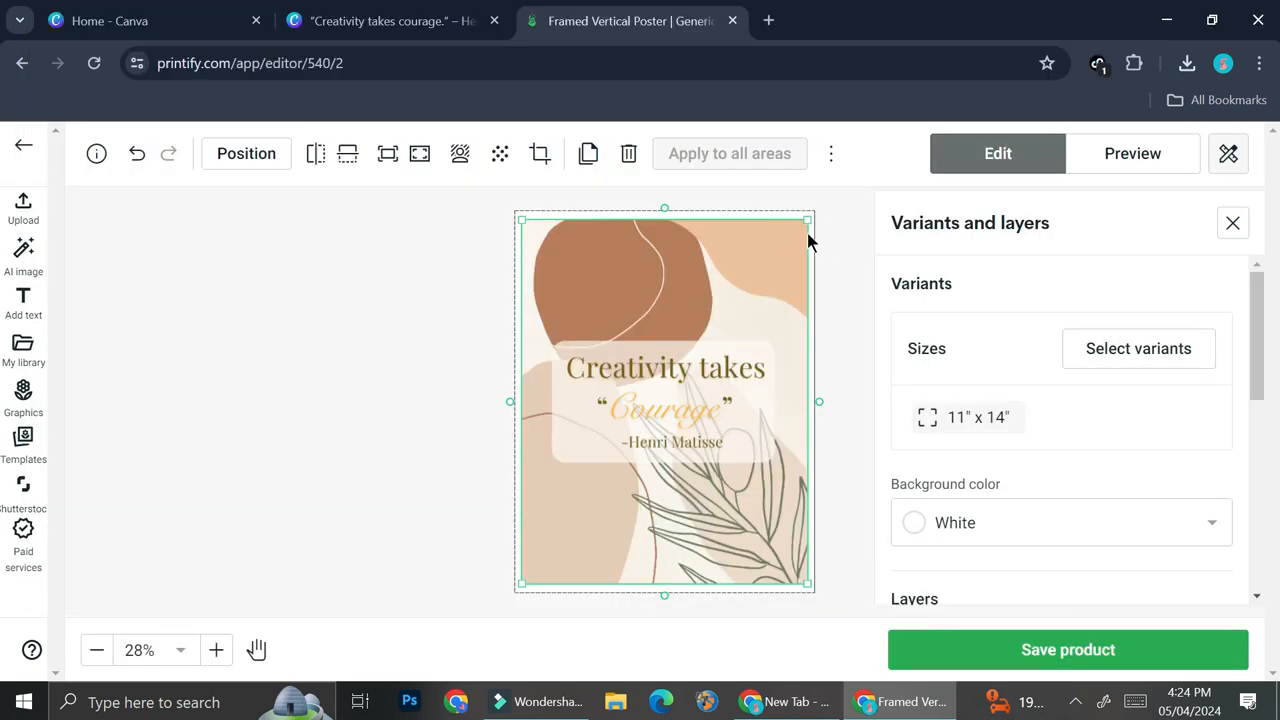
# - Enlarge the quote artwork from its upper-right and lower-left corners to fill the poster's whole print area
pyautogui.moveTo(806, 220); pyautogui.dragTo(815, 210)
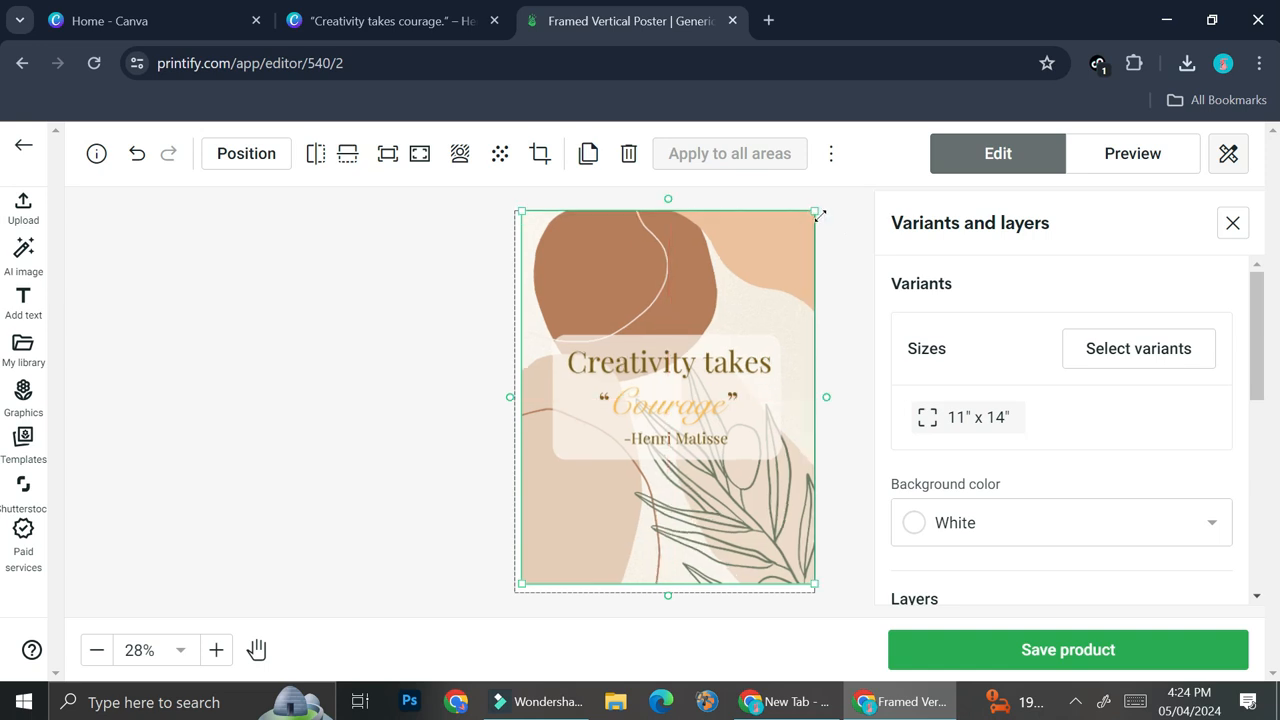
pyautogui.moveTo(520, 585); pyautogui.dragTo(515, 592)
pyautogui.click(849, 361)
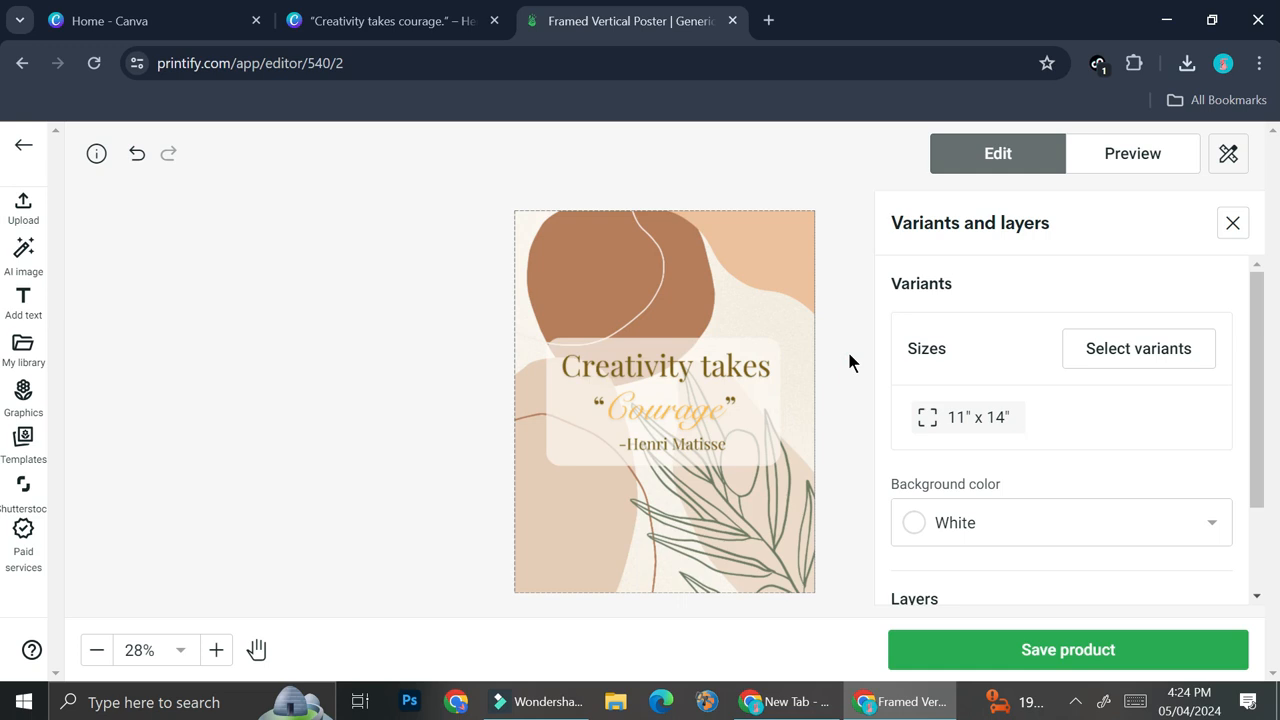
pyautogui.scroll(-1, 849, 361)
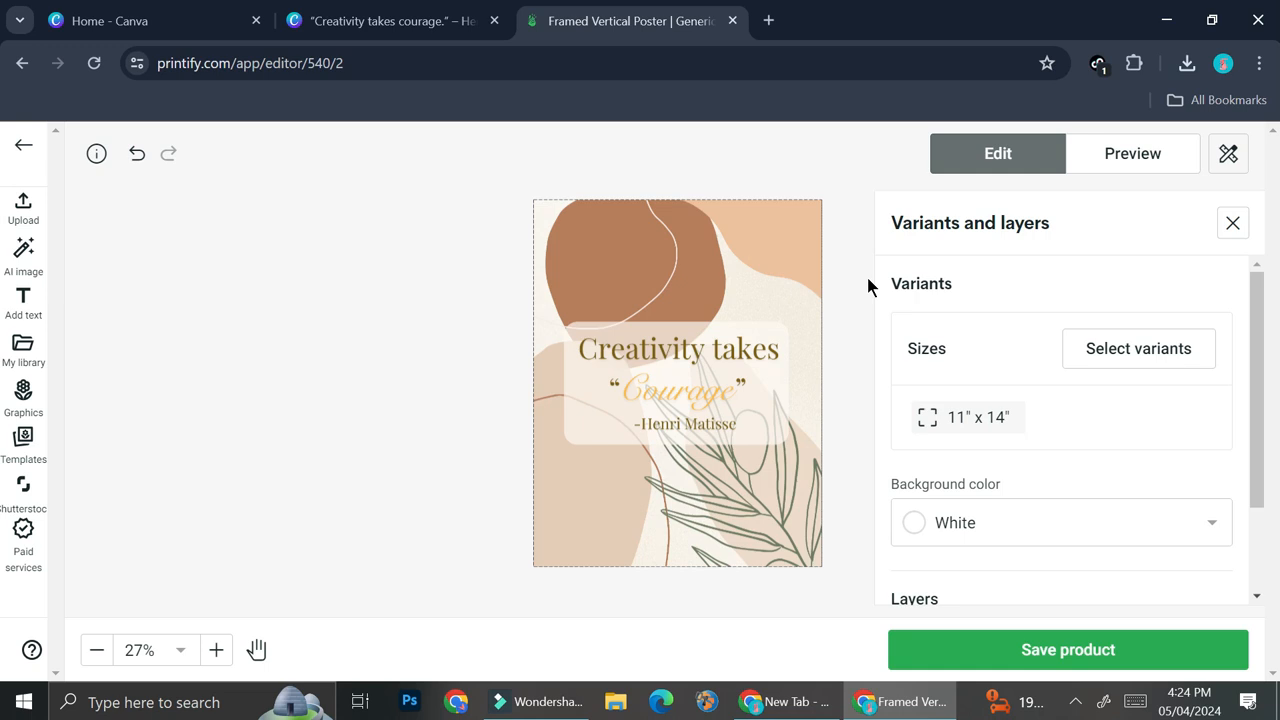
# - Preview the poster mockup and examine its Context and Back Closeup views
pyautogui.click(1144, 160)
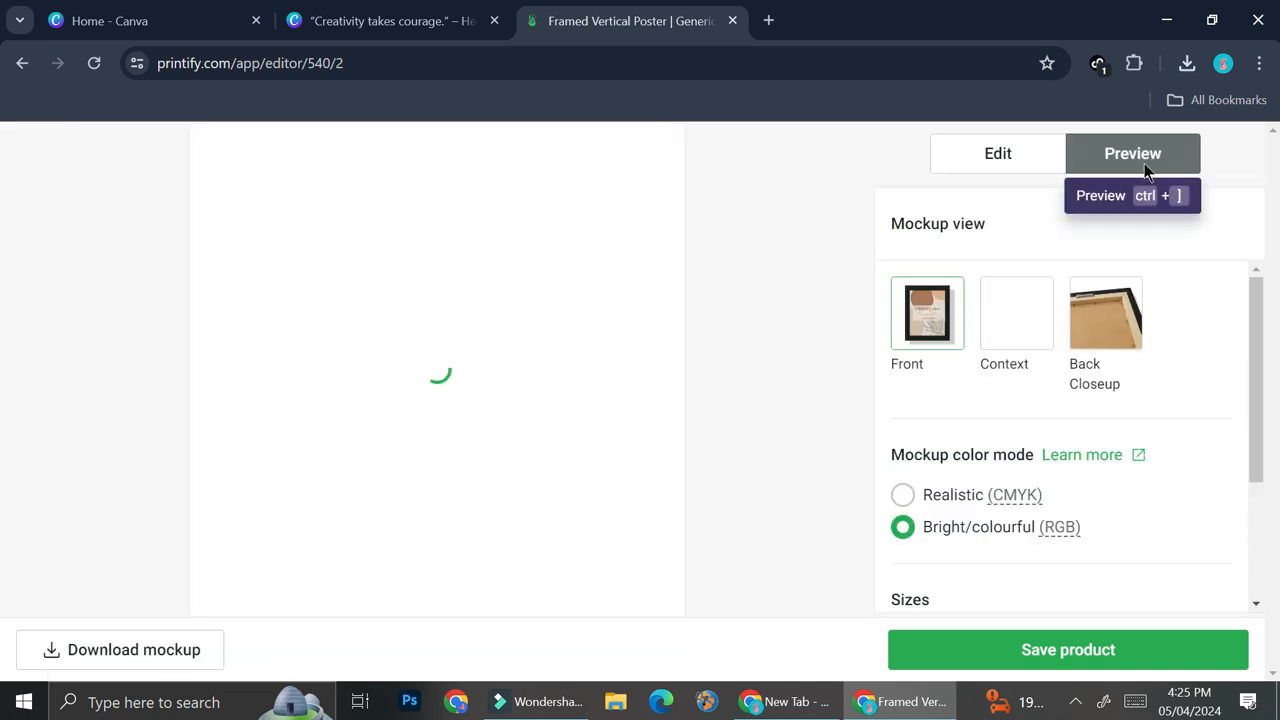
pyautogui.click(1020, 328)
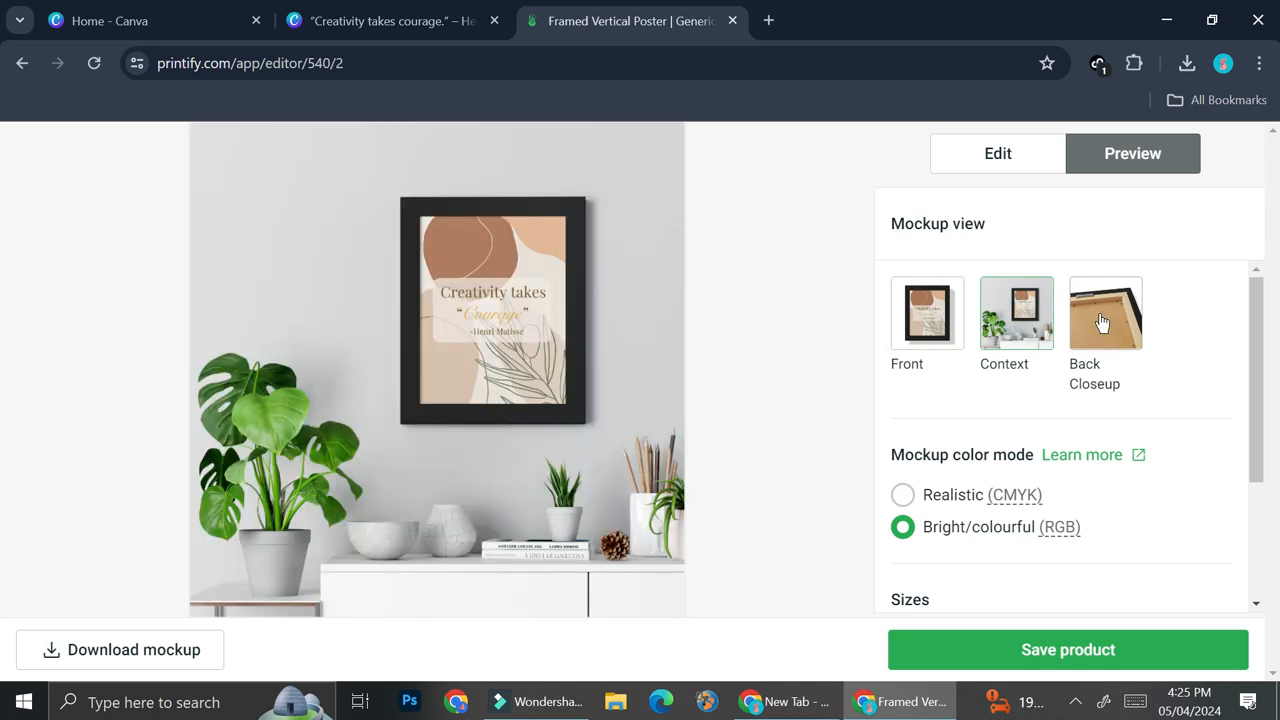
pyautogui.click(1101, 322)
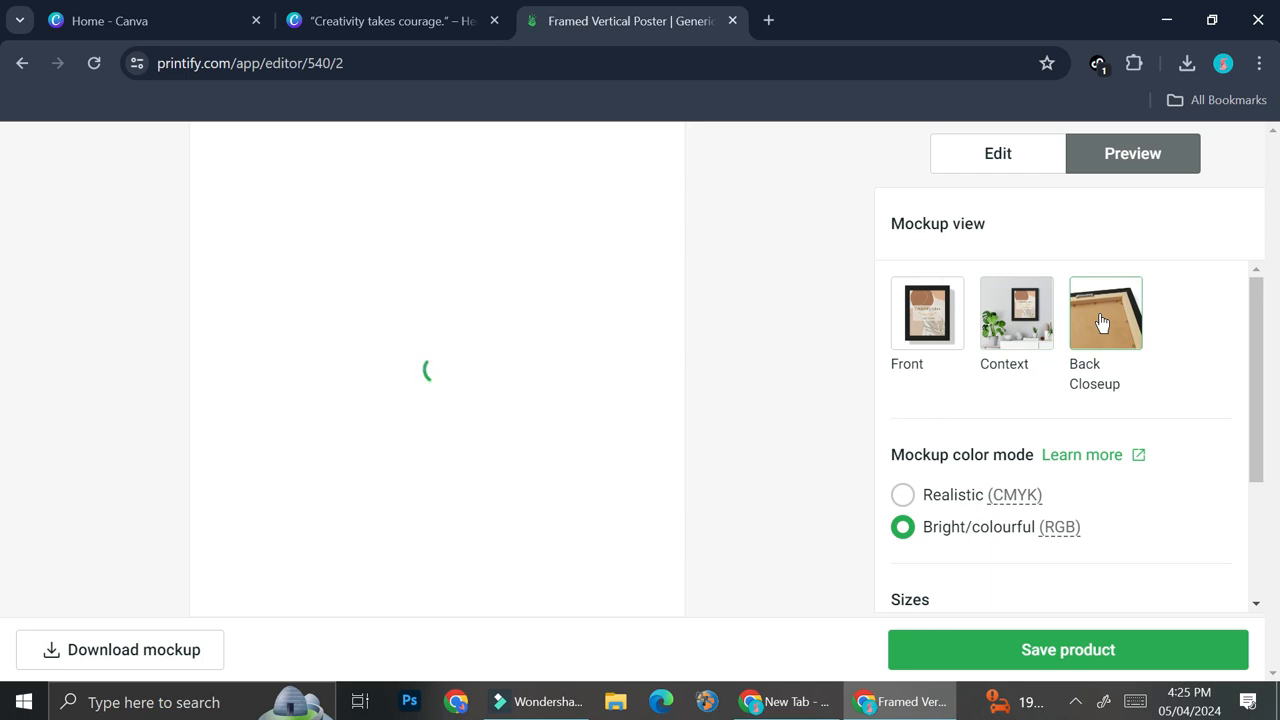
# - Change the previewed poster's frame to white and show the Front mockup view
pyautogui.scroll(-2, 1000, 450)
pyautogui.click(906, 572)
pyautogui.scroll(2, 1040, 385)
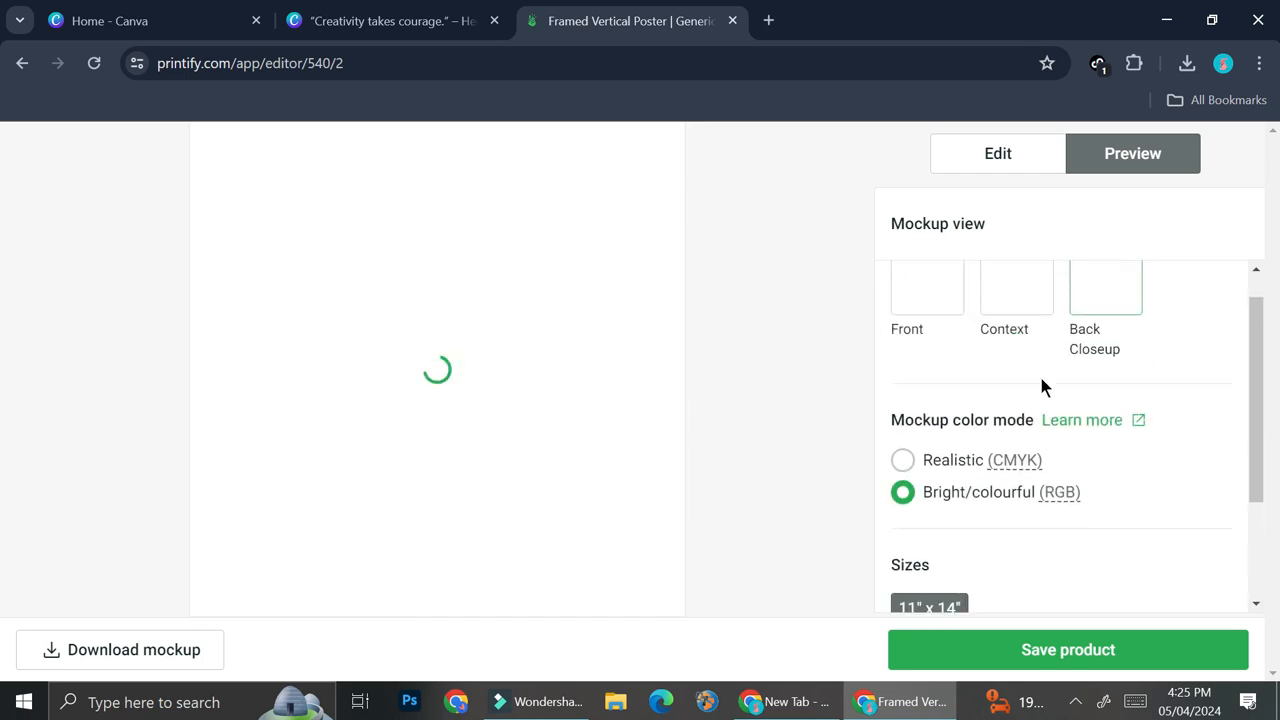
pyautogui.click(937, 330)
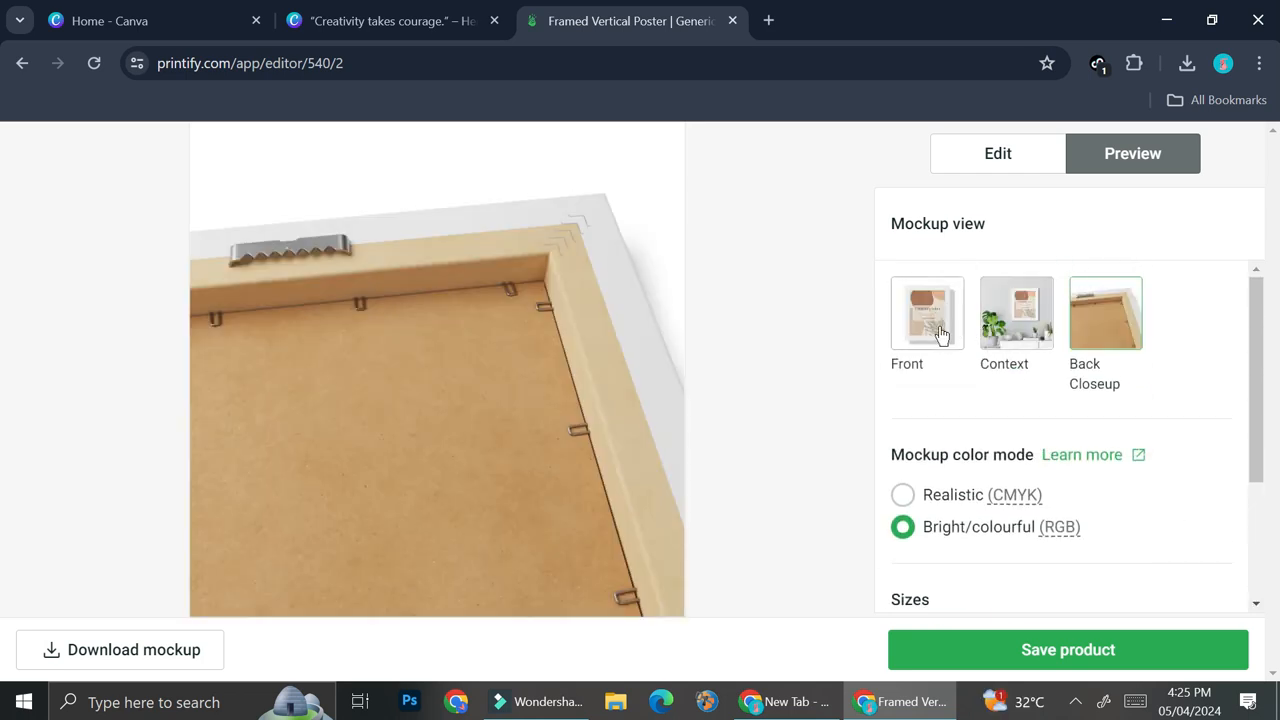